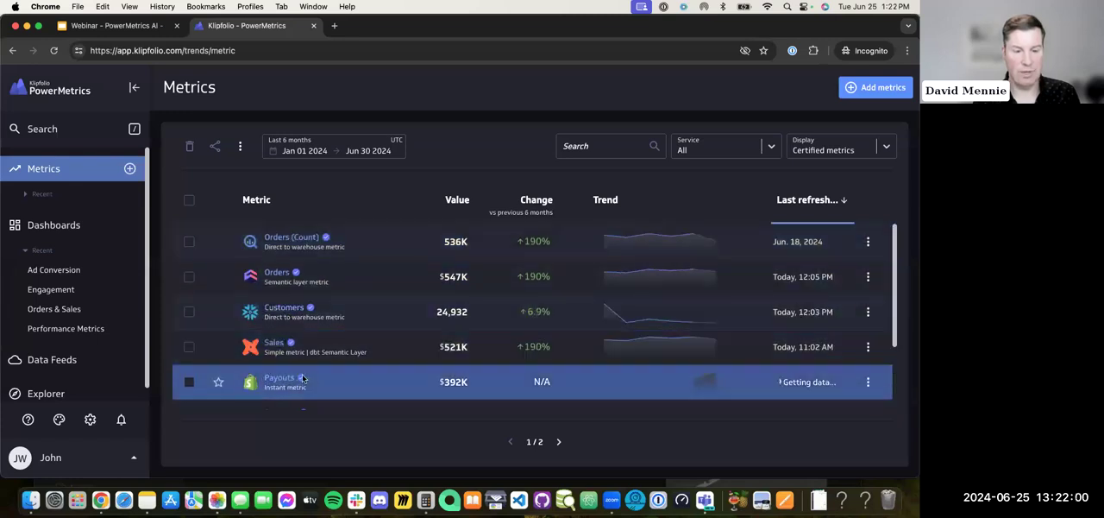
Step: Look through both pages of the certified metrics list
click(558, 442)
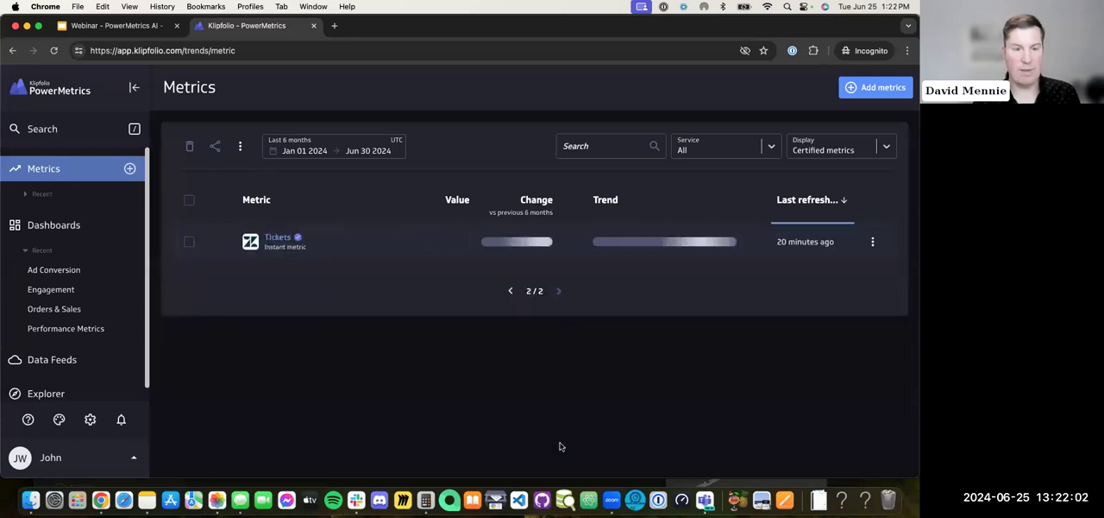
click(509, 291)
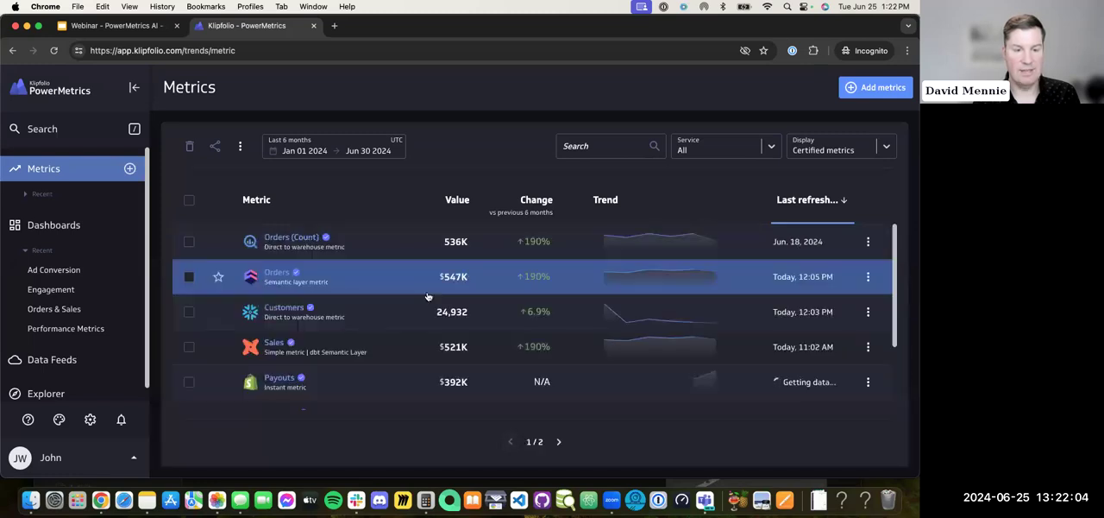
scroll(284, 324, down, 2)
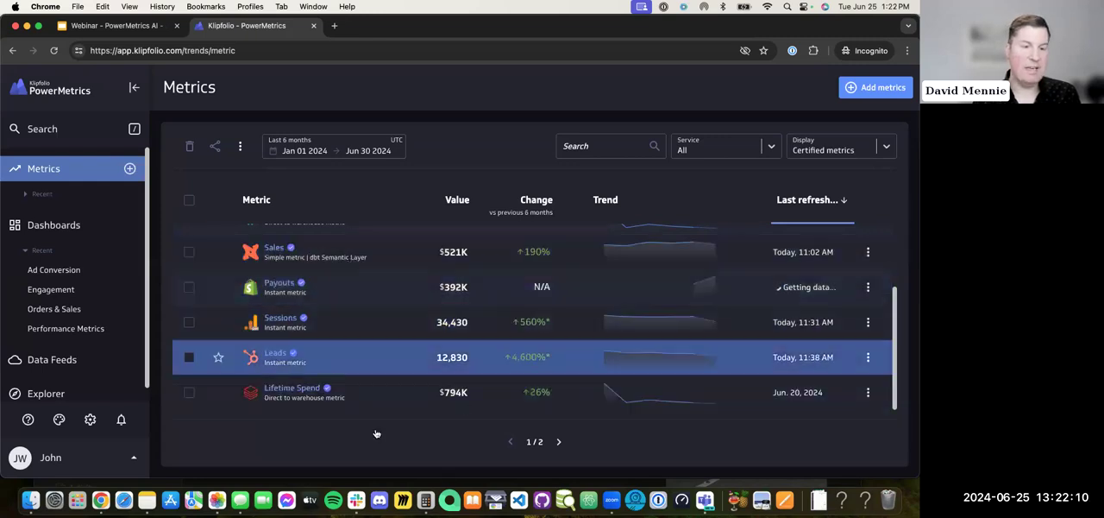
scroll(610, 311, up, 3)
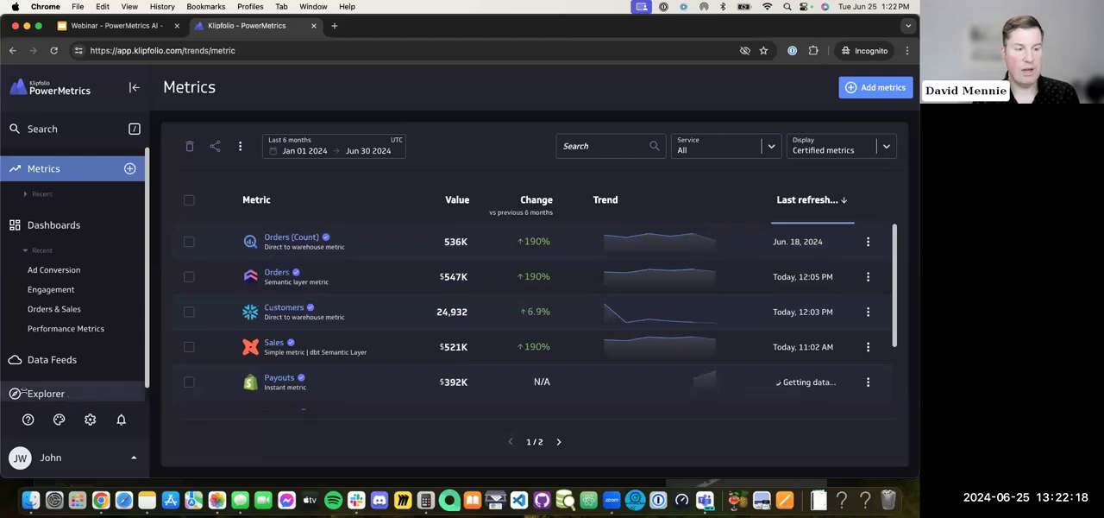
Step: Open Explorer and ask the AI assistant "What were my sales?"
click(72, 395)
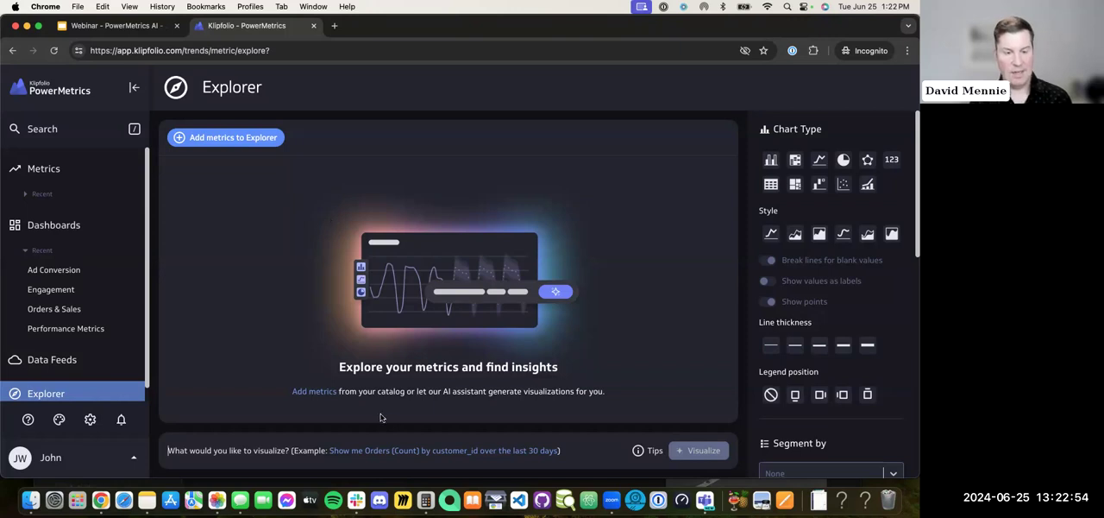
click(126, 130)
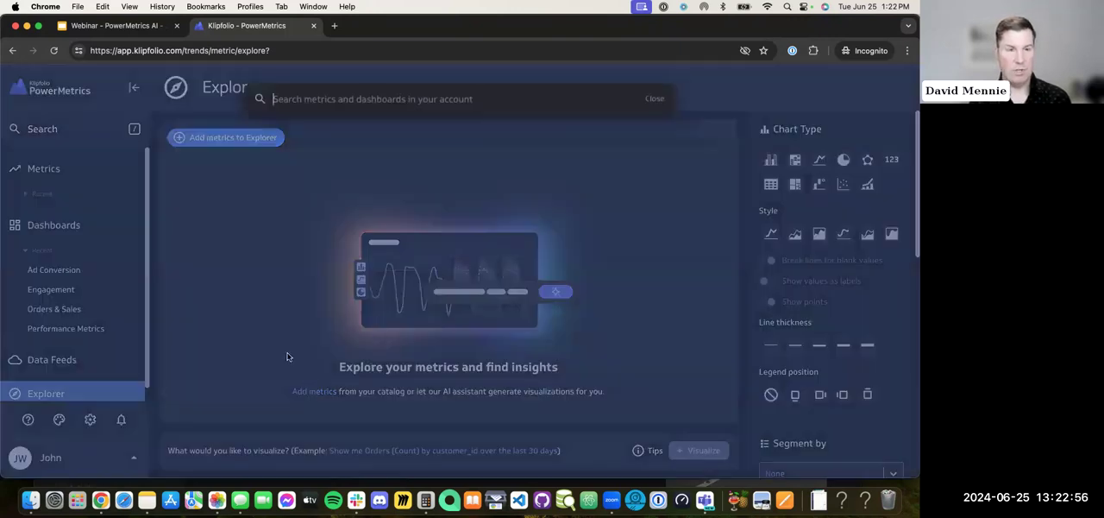
click(287, 356)
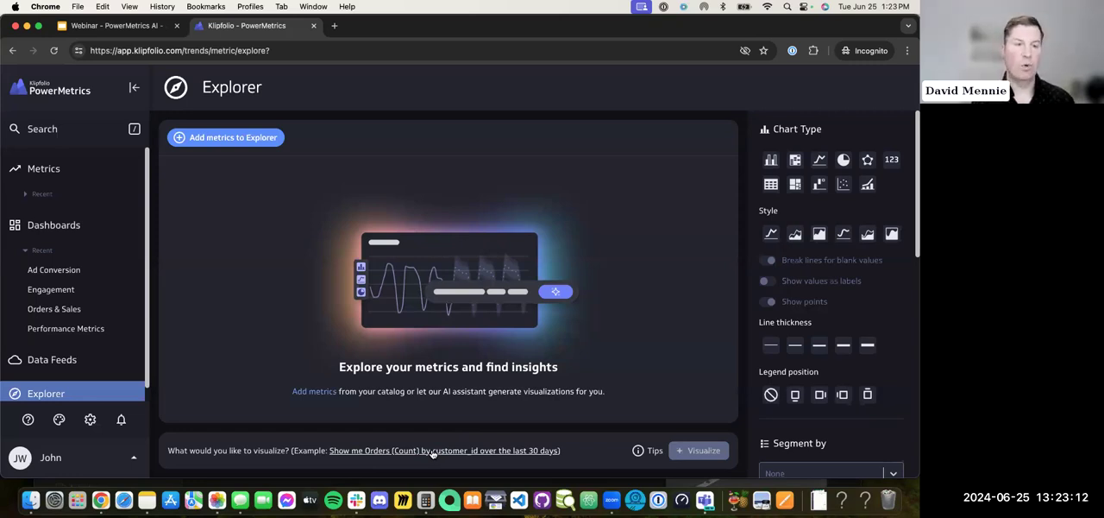
click(198, 455)
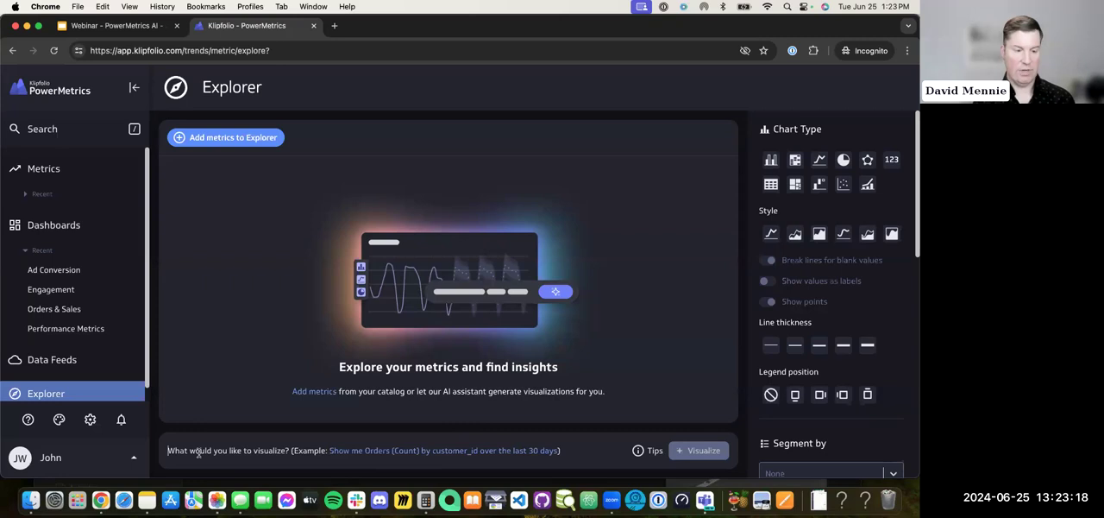
text(What were my sales?)
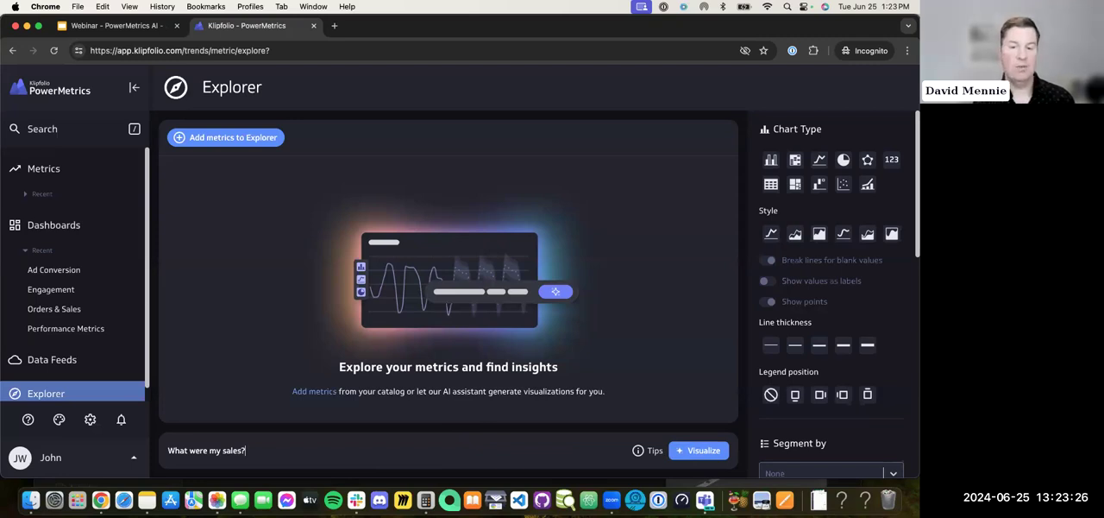
key(Return)
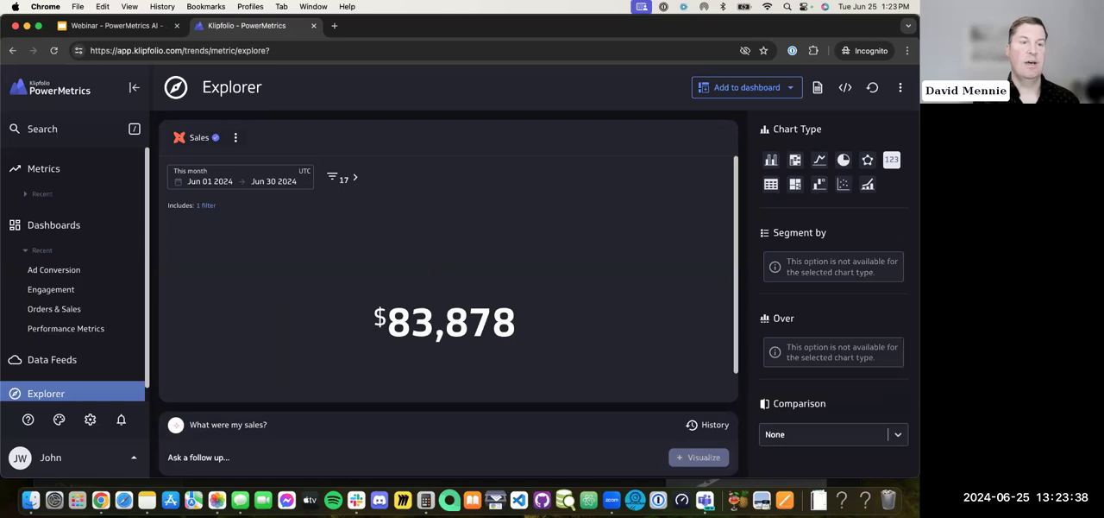
Step: Ask the follow-up "vs. last month" to compare the sales figure
click(287, 455)
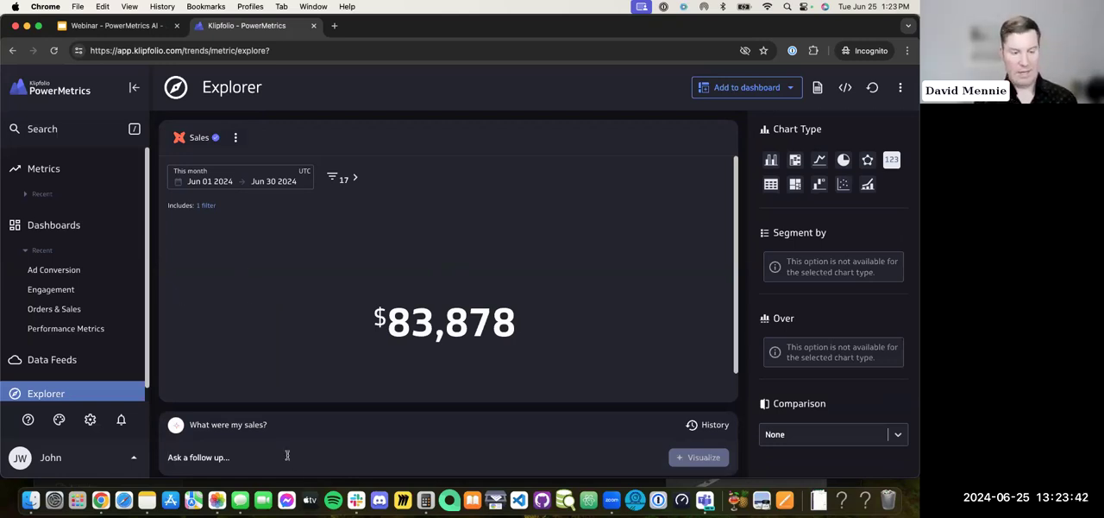
text(vs. last month)
key(Return)
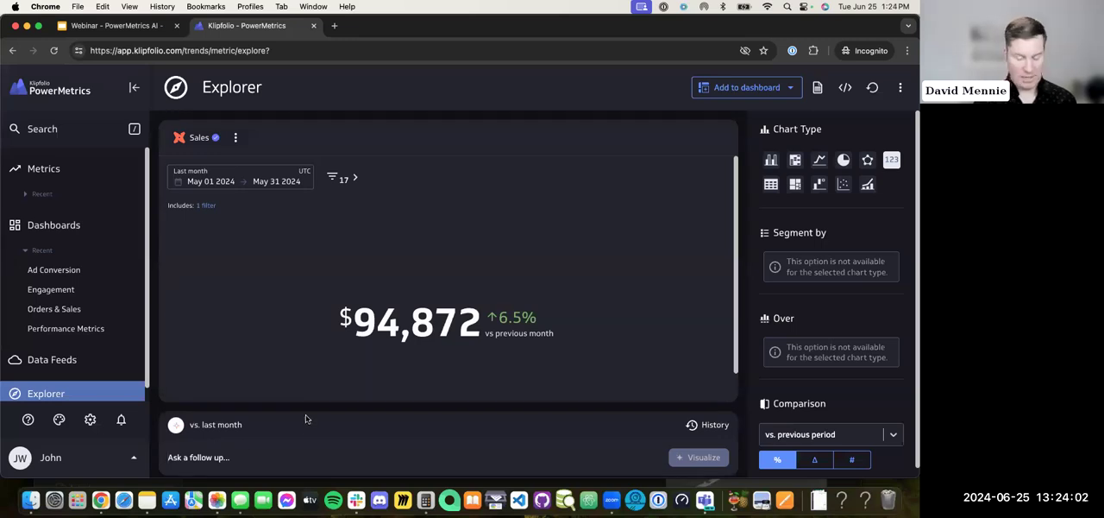
Step: Ask the follow-up "Which product had the highest sales?"
text(W)
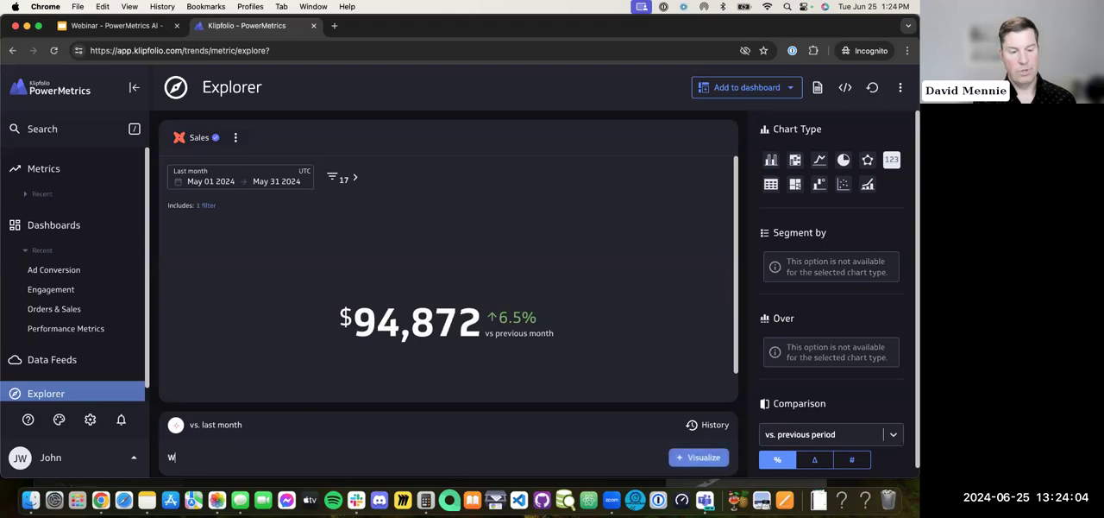
text(hich prod)
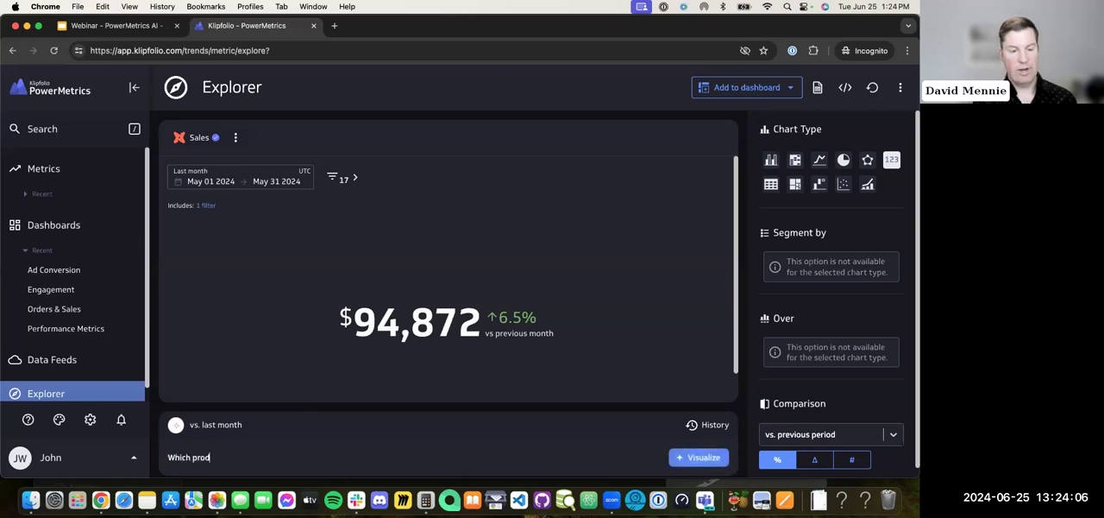
text(uct had the high)
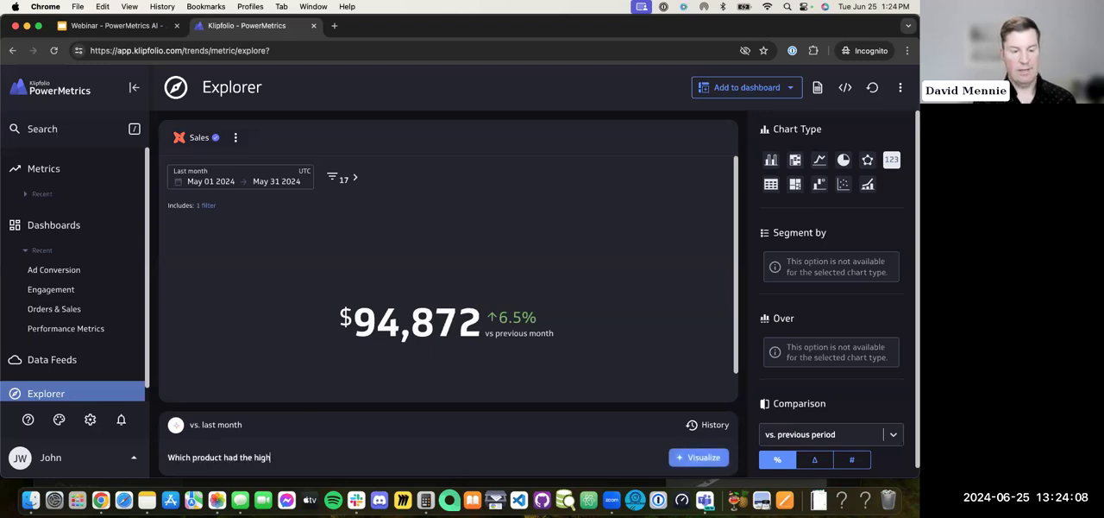
text(est sales?)
key(Return)
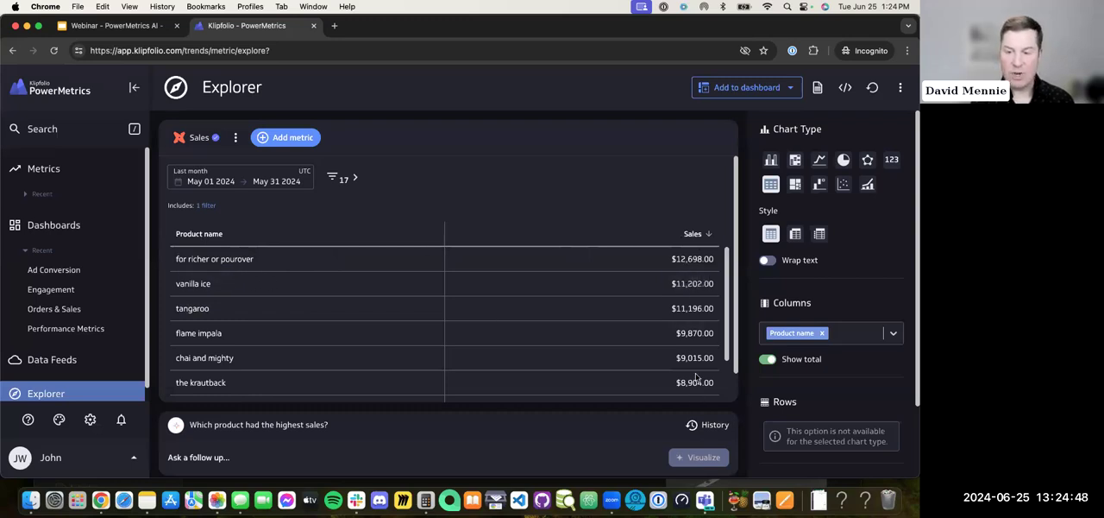
Step: Ask the follow-up "How do sales compare to leads over the last 30 days?"
click(202, 454)
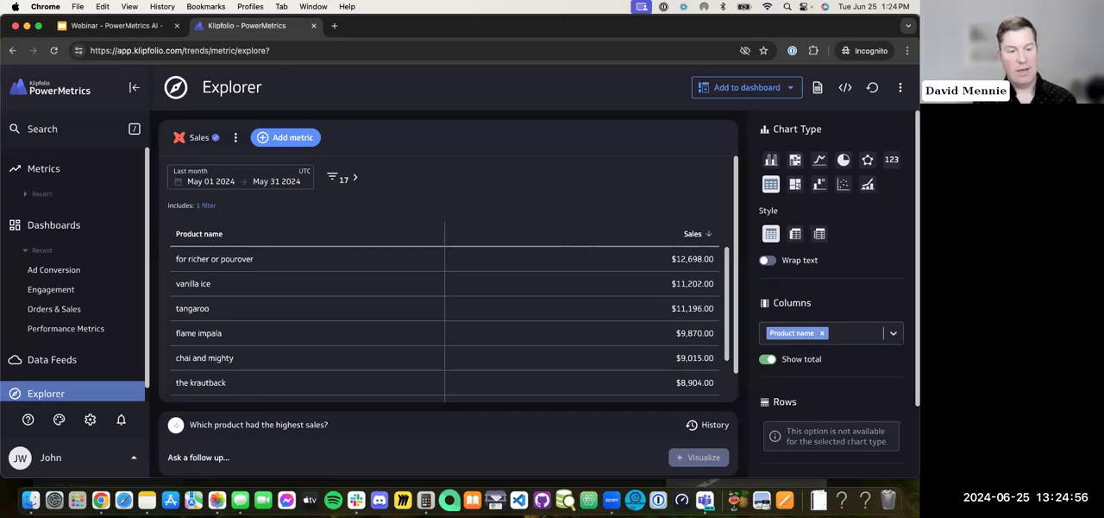
text(How do s)
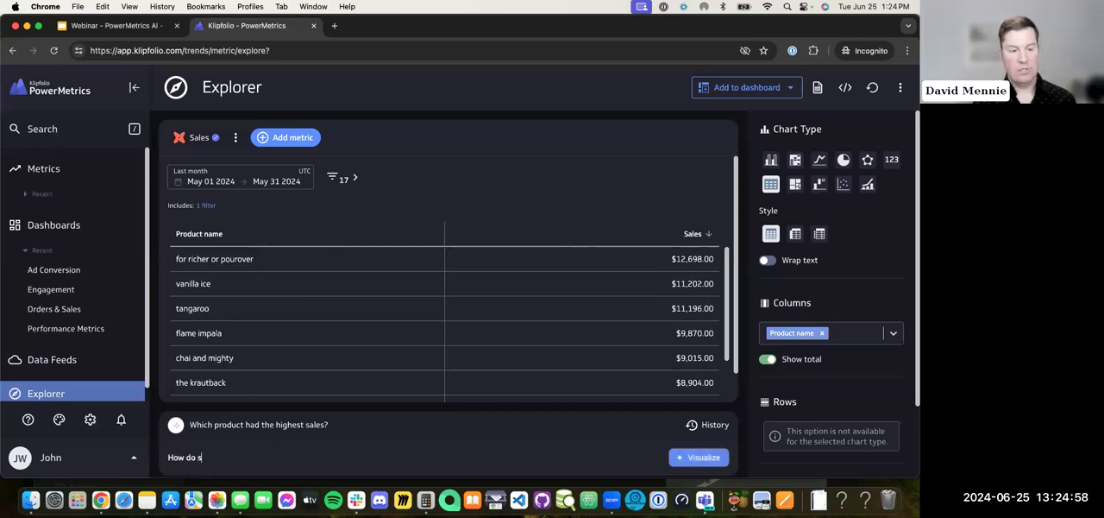
text(ales compare to l)
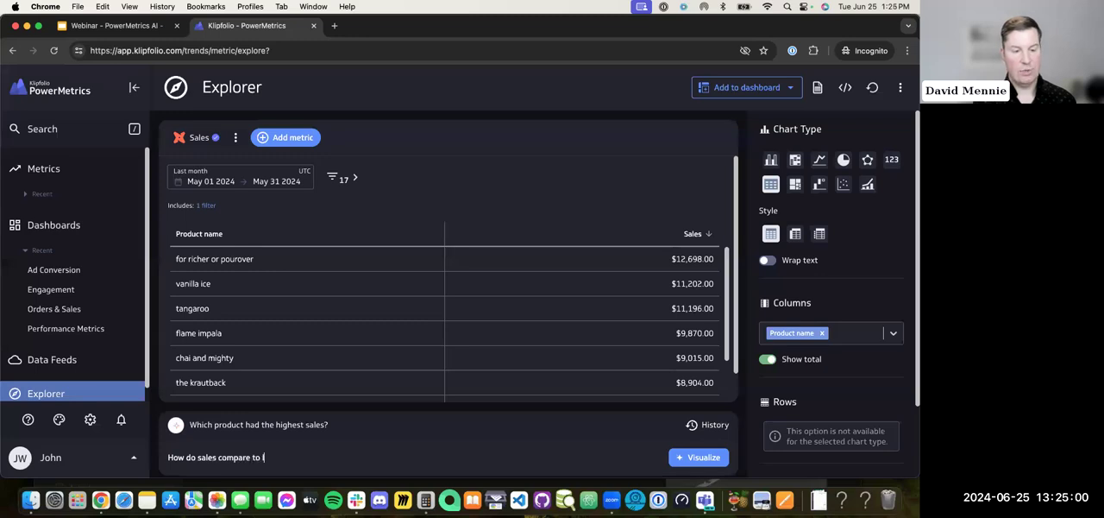
text(eads ov)
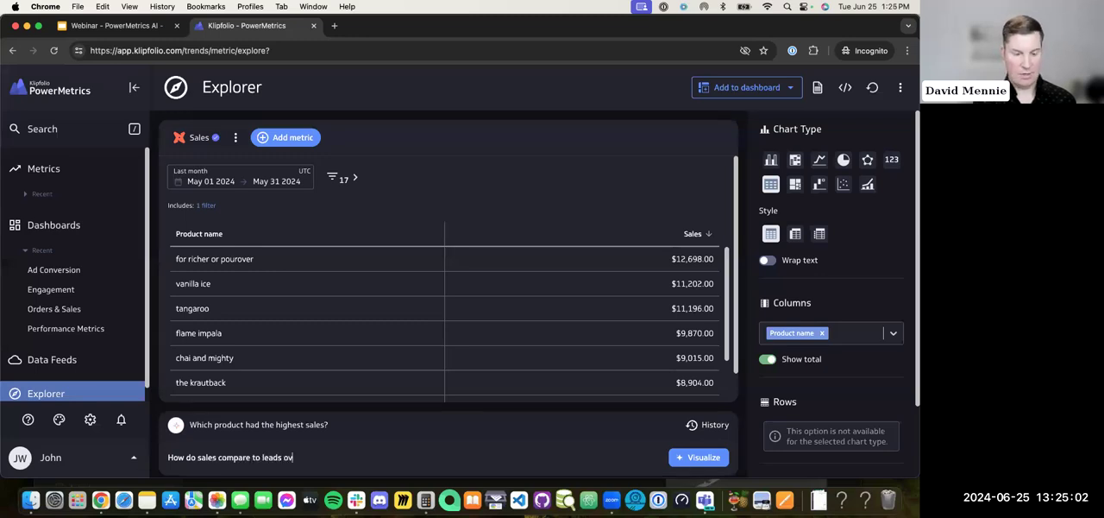
text(er the last 30 dasy)
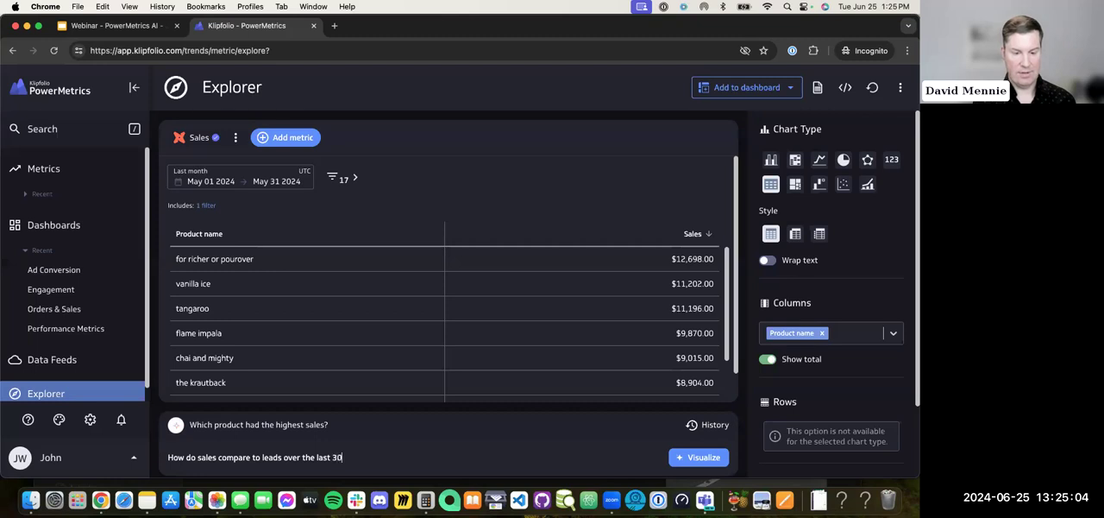
key(BackSpace)
key(BackSpace)
text(ys?)
key(Return)
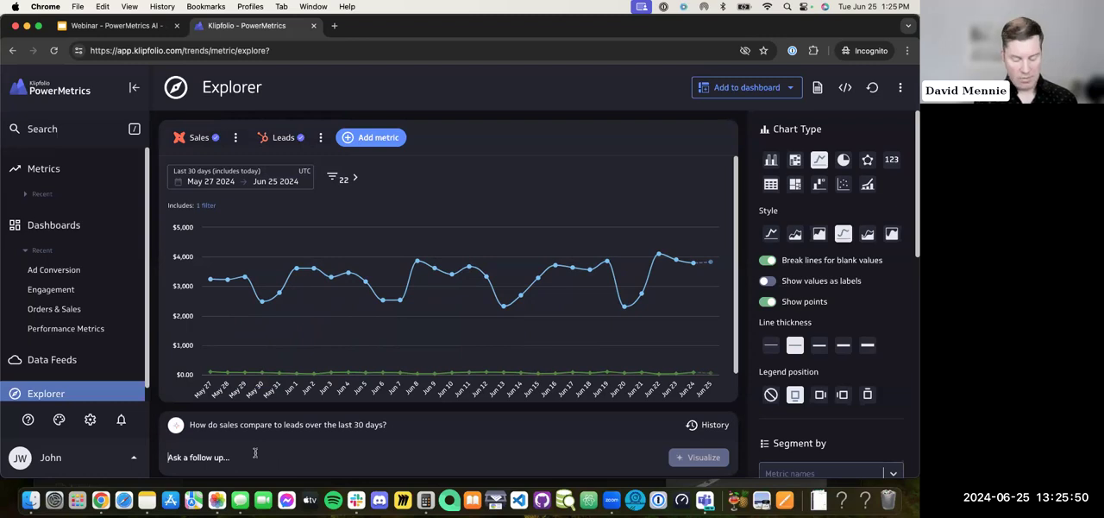
text(Show me)
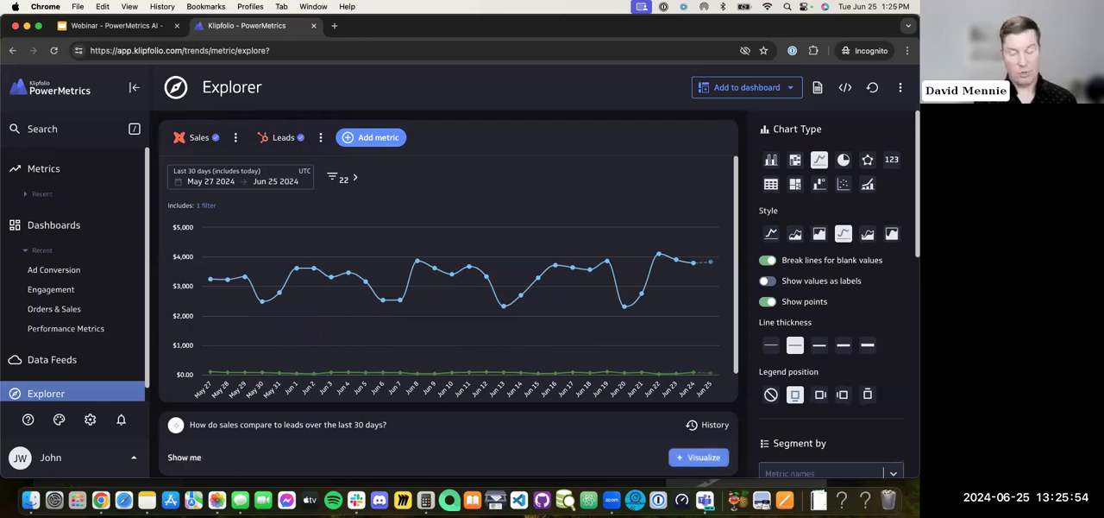
key(BackSpace)
key(BackSpace)
key(BackSpace)
key(BackSpace)
key(BackSpace)
key(BackSpace)
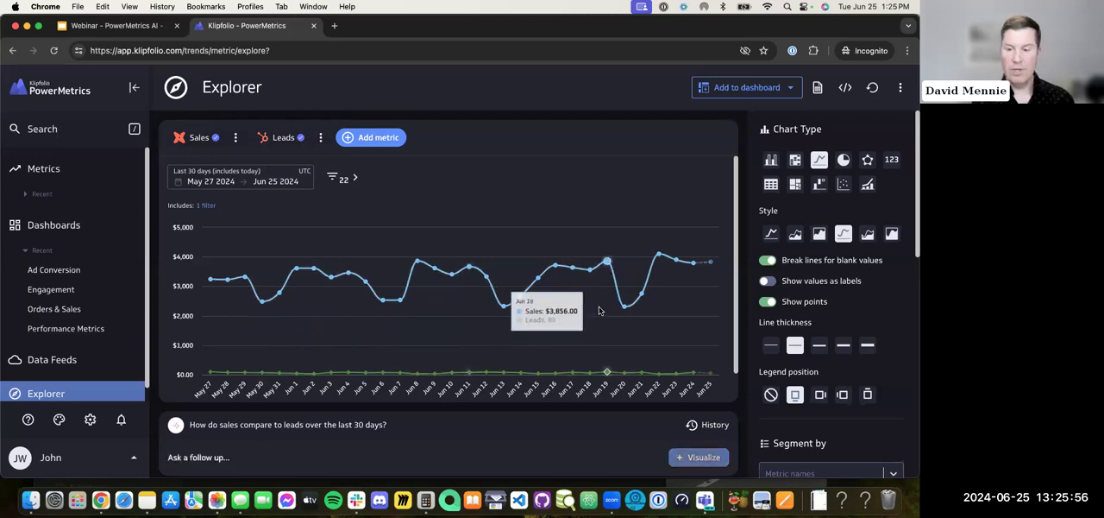
Step: Revisit "What were my sales?" in the prompt history, restore the "vs. last month" visualization and close the history
click(715, 425)
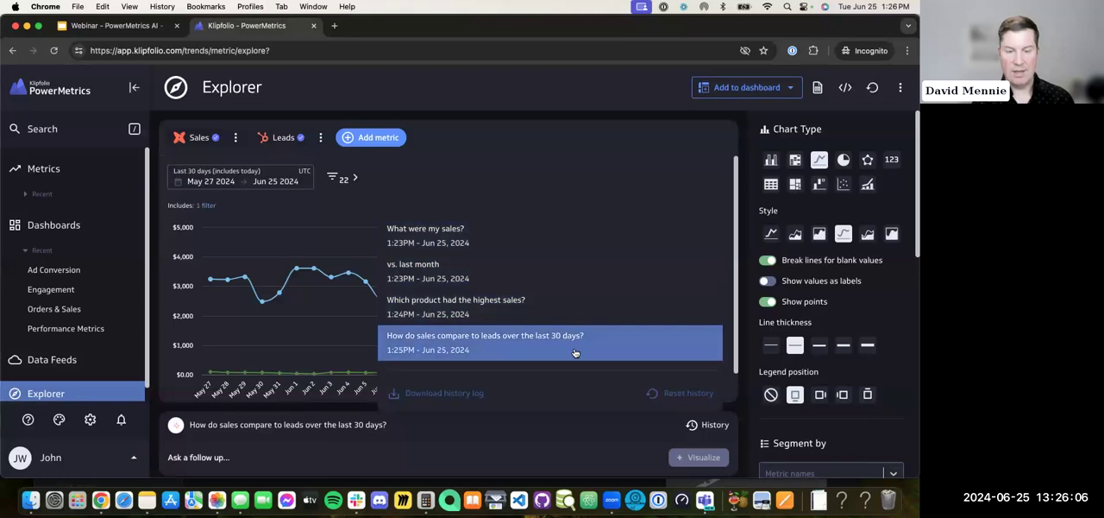
click(558, 244)
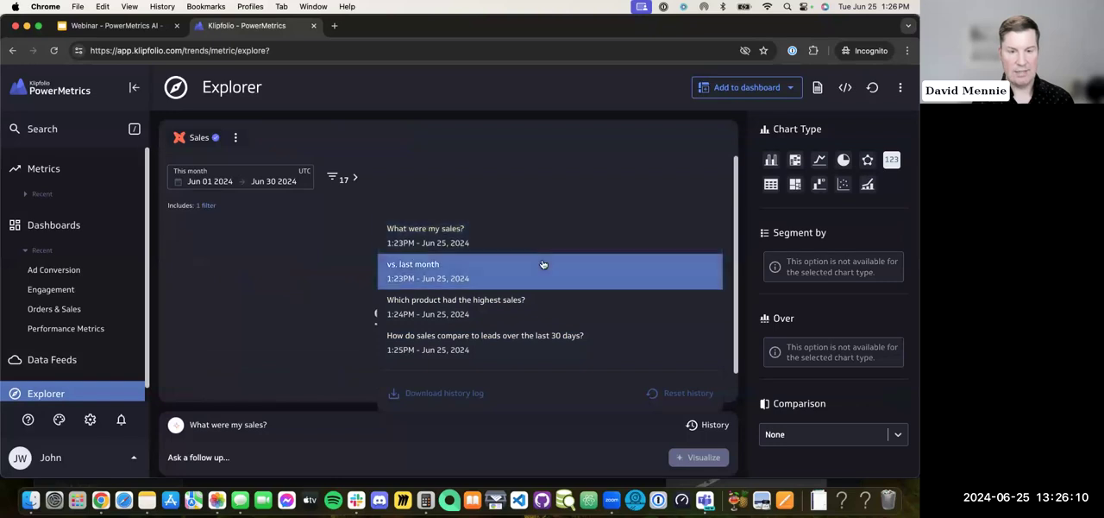
click(544, 263)
click(333, 257)
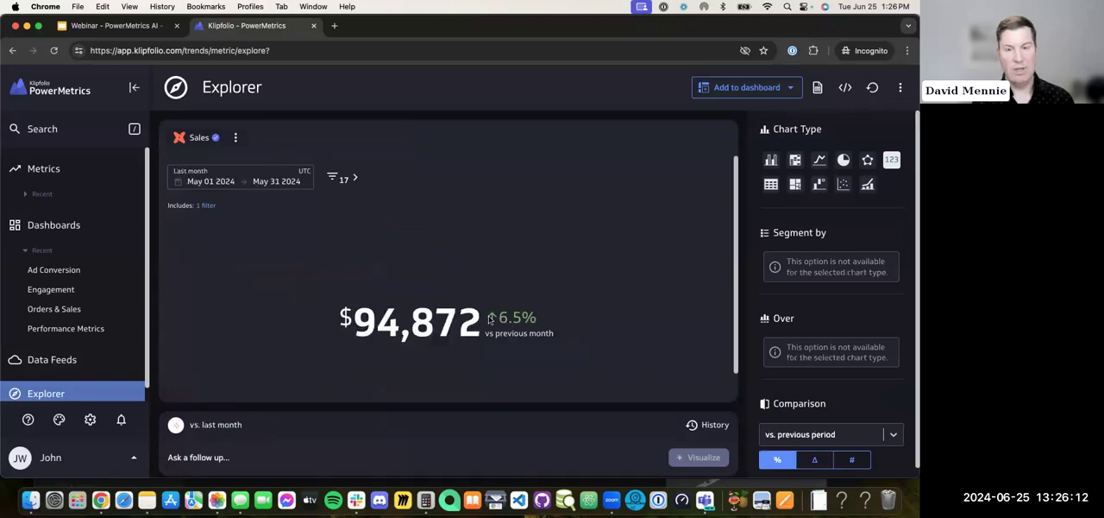
Step: Ask the follow-up "How is it looking for the next 10 days?" about the sales metric
click(286, 459)
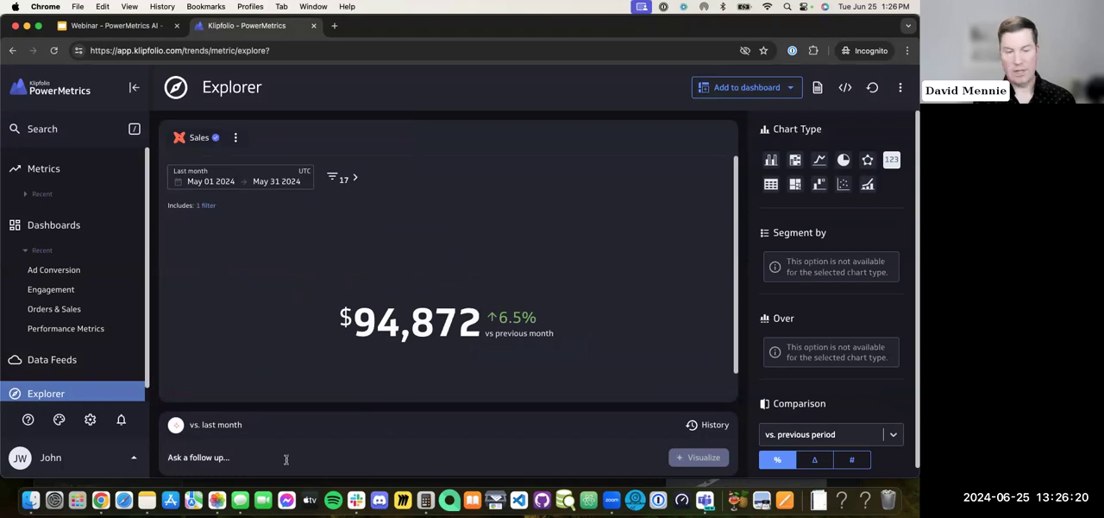
text(How is it looking for t)
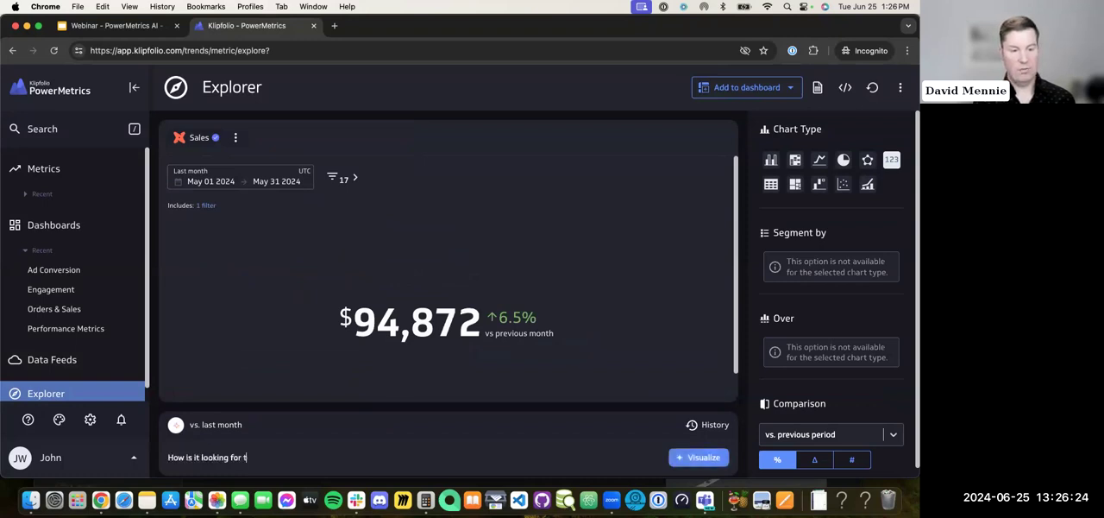
text(he next 10 days)
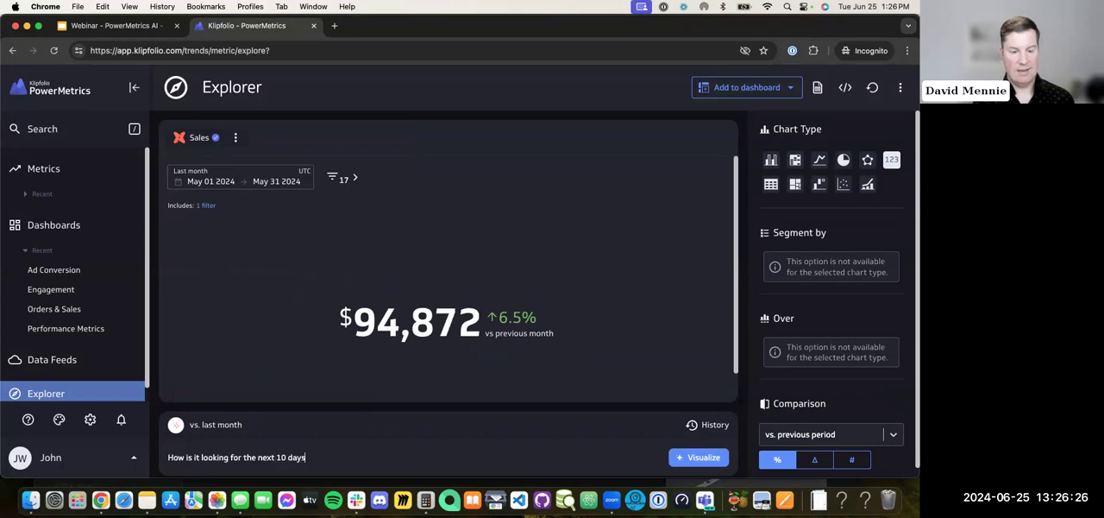
text(?)
key(Return)
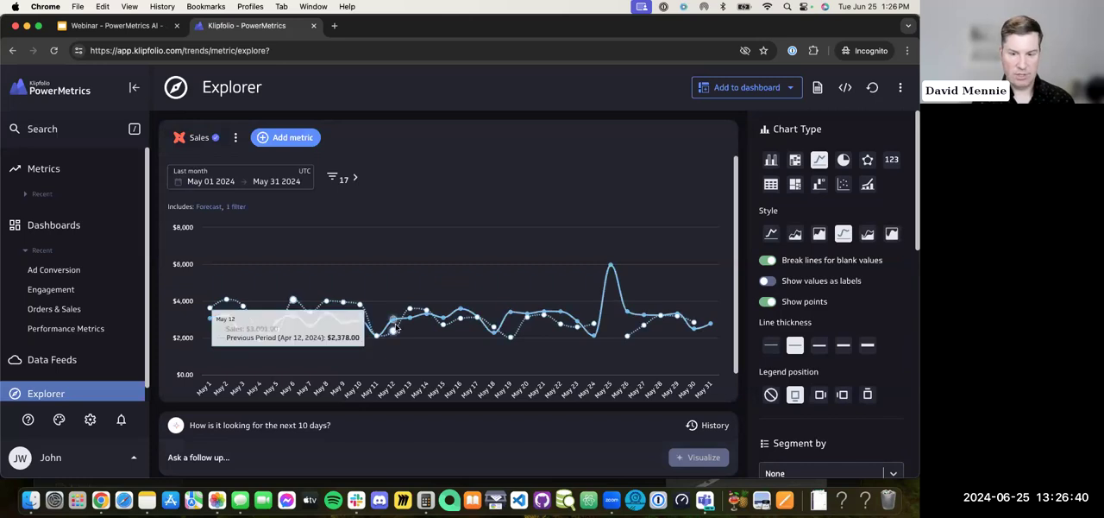
Step: Set the sales forecast chart's date range to This month and change its chart type to a vertical bar chart
click(276, 187)
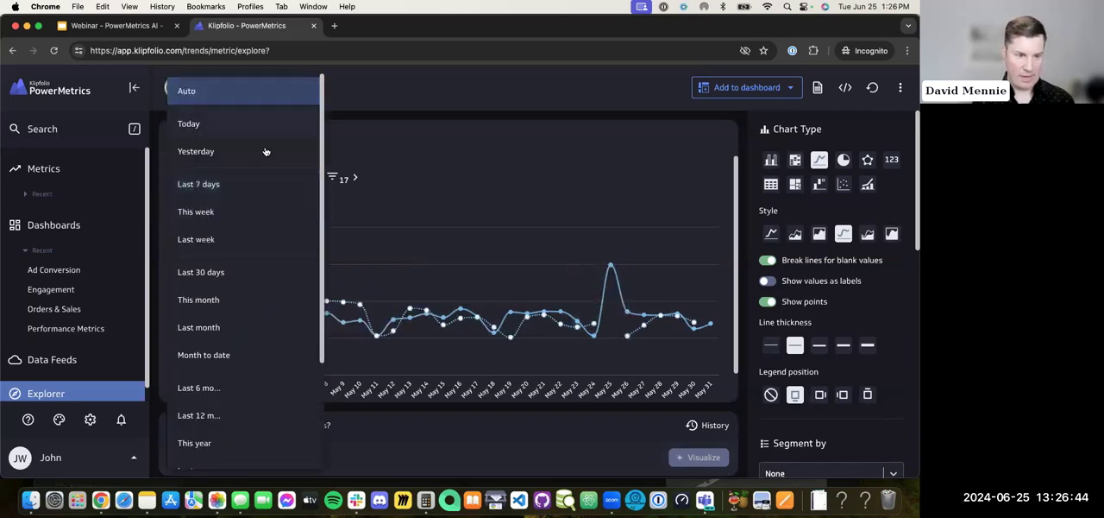
click(238, 300)
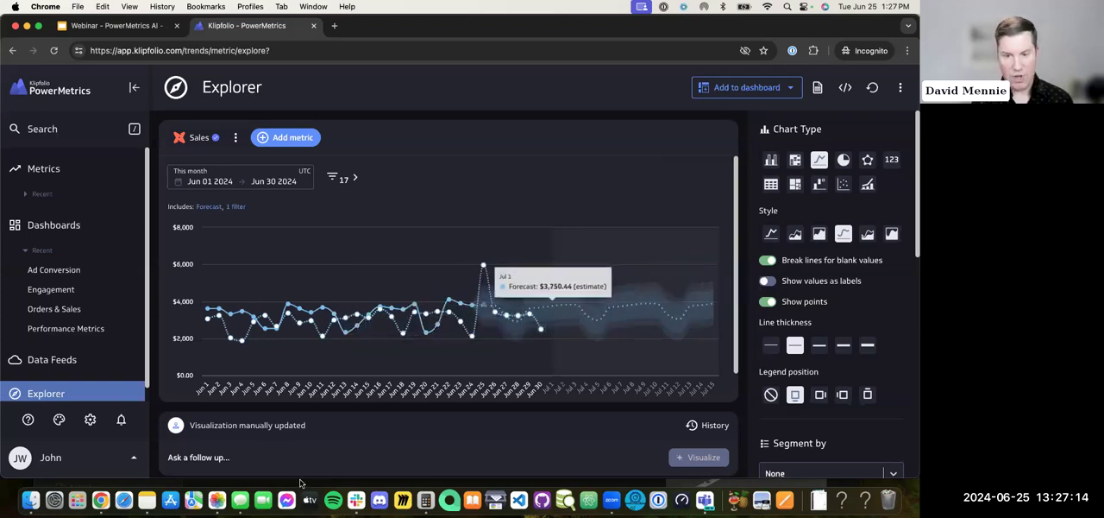
click(263, 457)
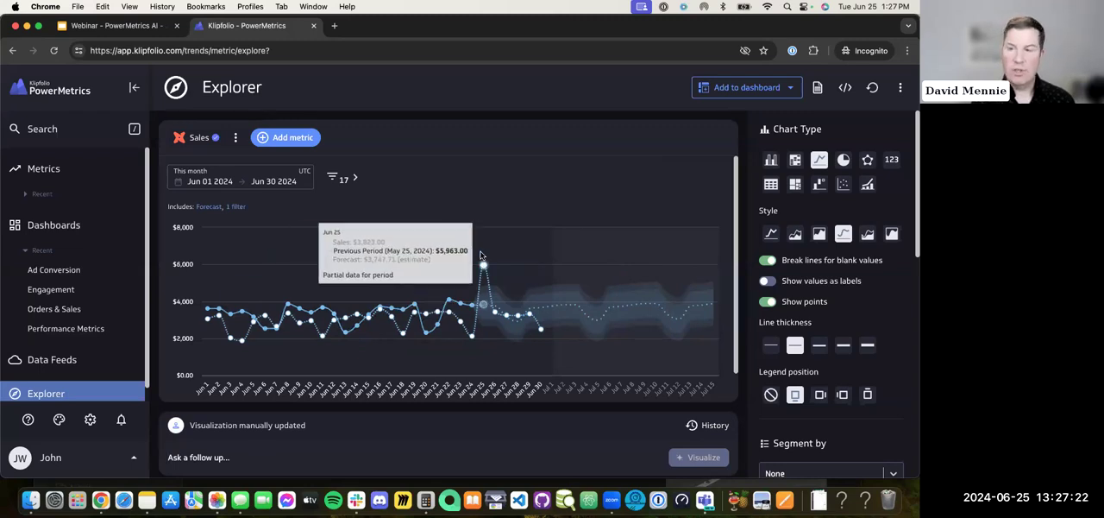
click(771, 161)
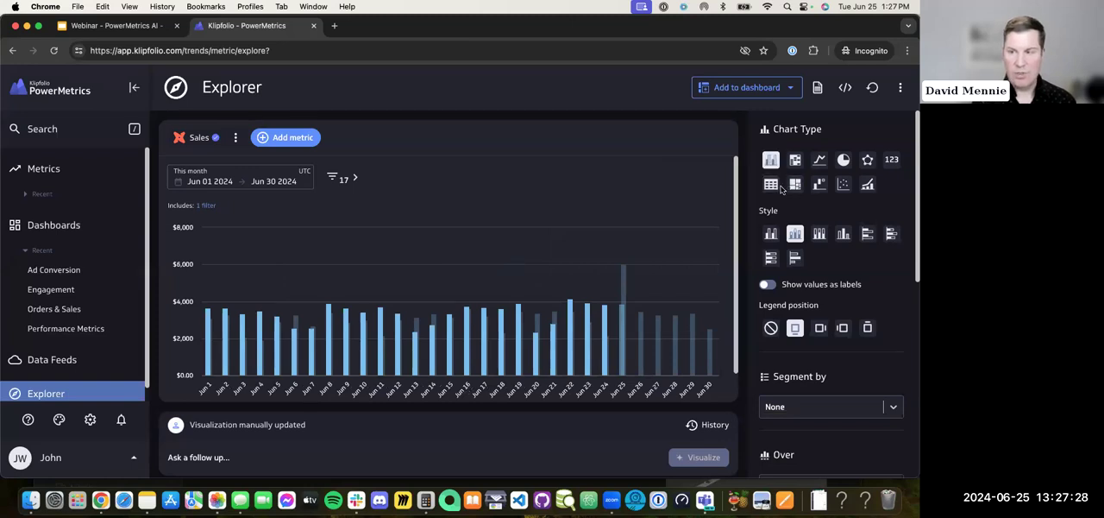
Step: Change the sales bar chart to a table and apply the third table style
click(770, 186)
click(821, 235)
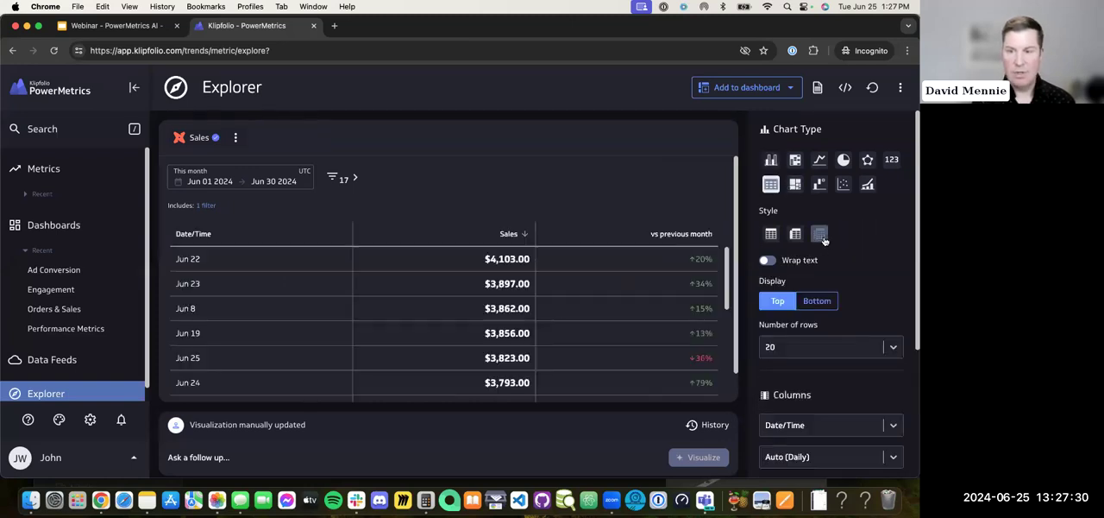
scroll(878, 278, down, 5)
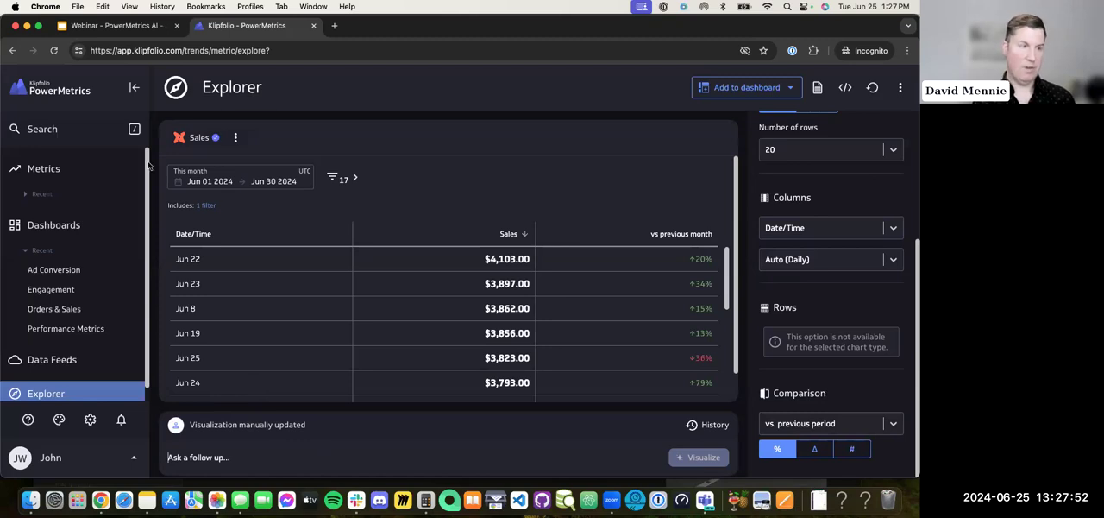
Step: Search the metrics catalog for "sales" to look over the matching sales metrics and their sources
click(102, 171)
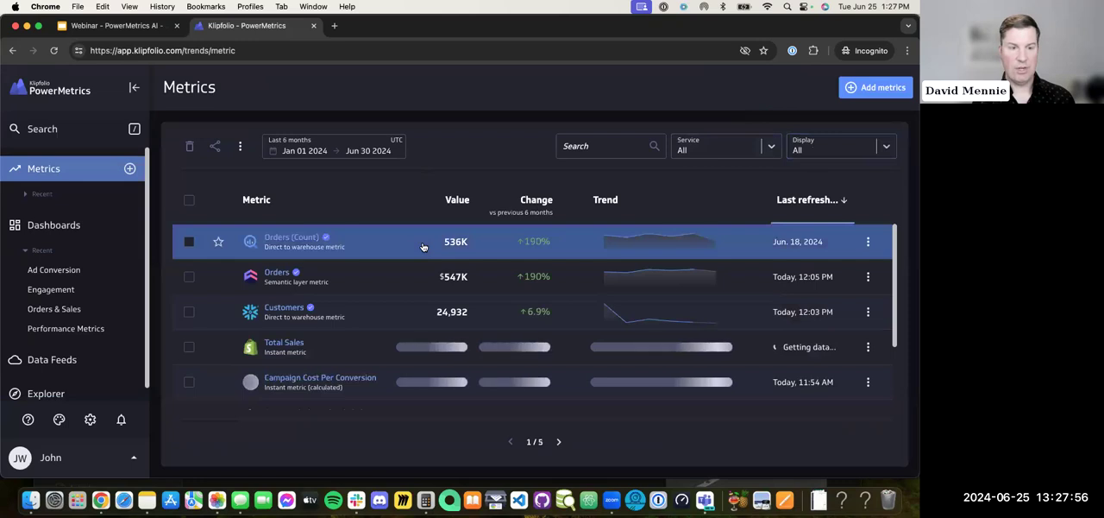
click(587, 146)
text(sales)
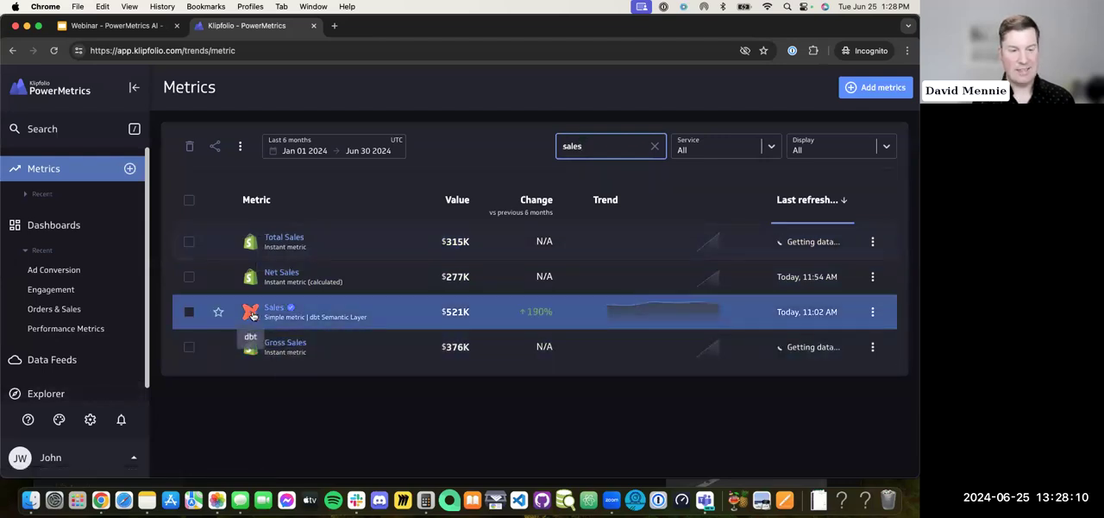
Step: Return to Explorer and ask "What were my $Total Sales over the last 30 days?", referencing the suggested Total Sales metric
click(49, 392)
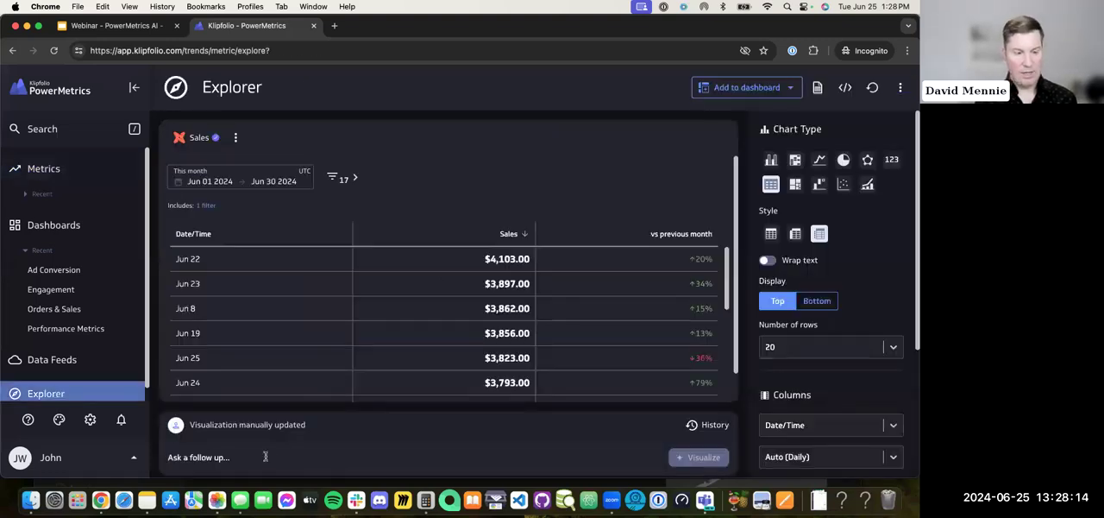
click(265, 457)
text(What were my)
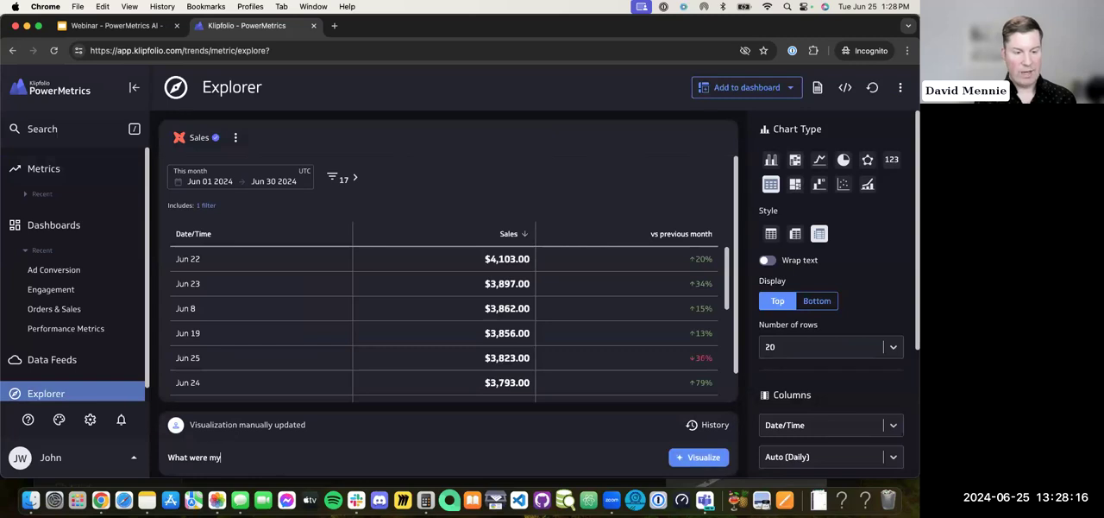
text( $)
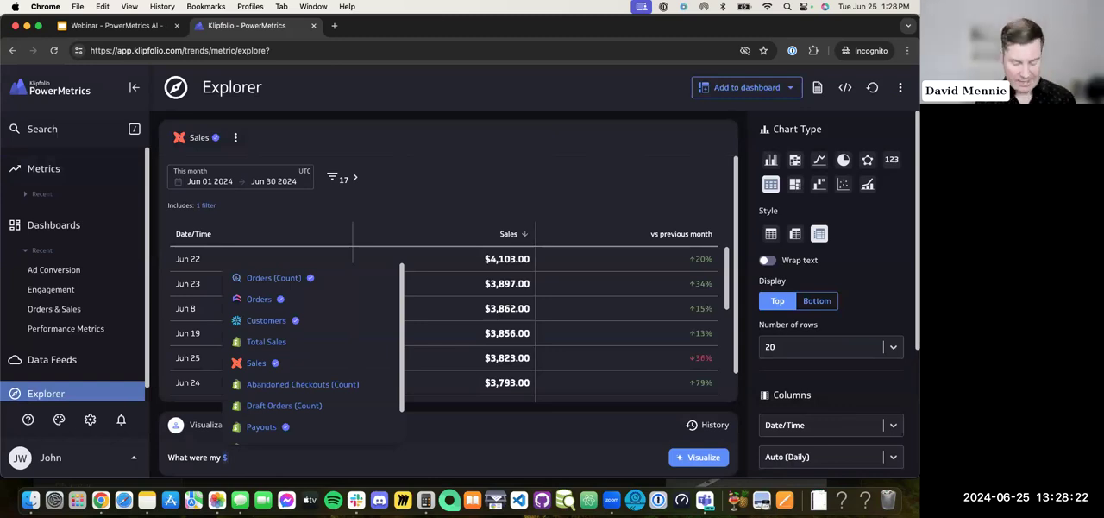
text(sale)
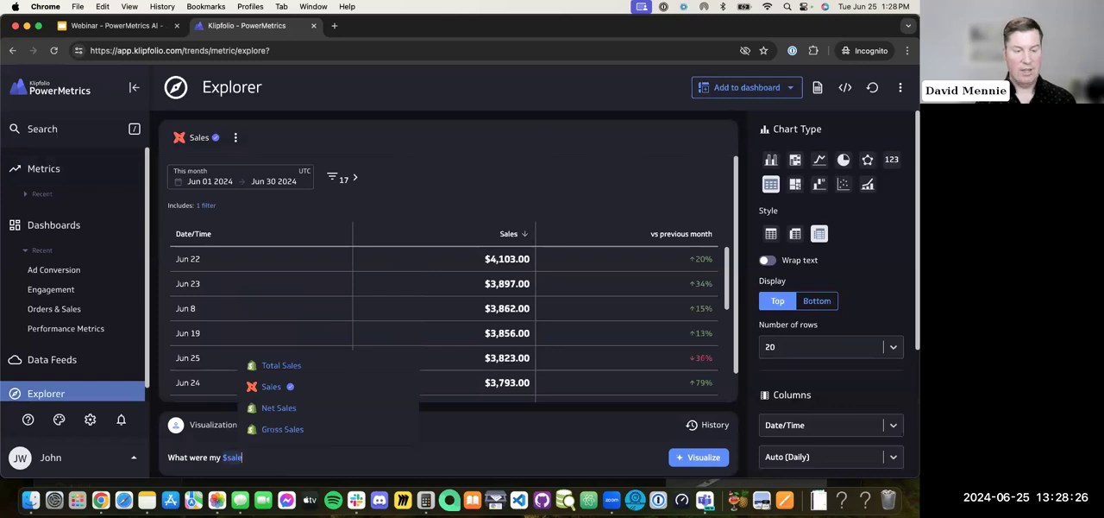
click(309, 369)
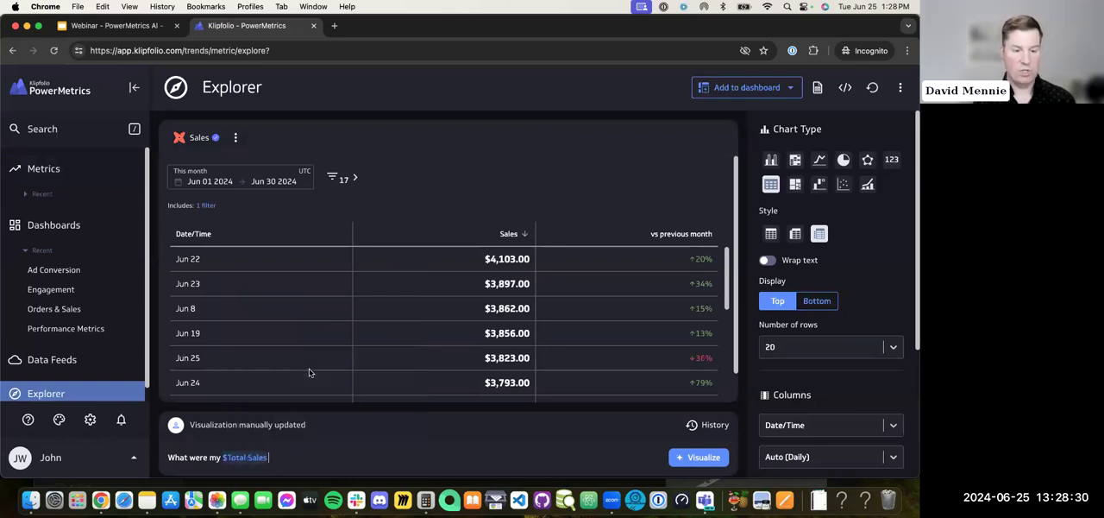
text(over the last 30 days?)
key(Return)
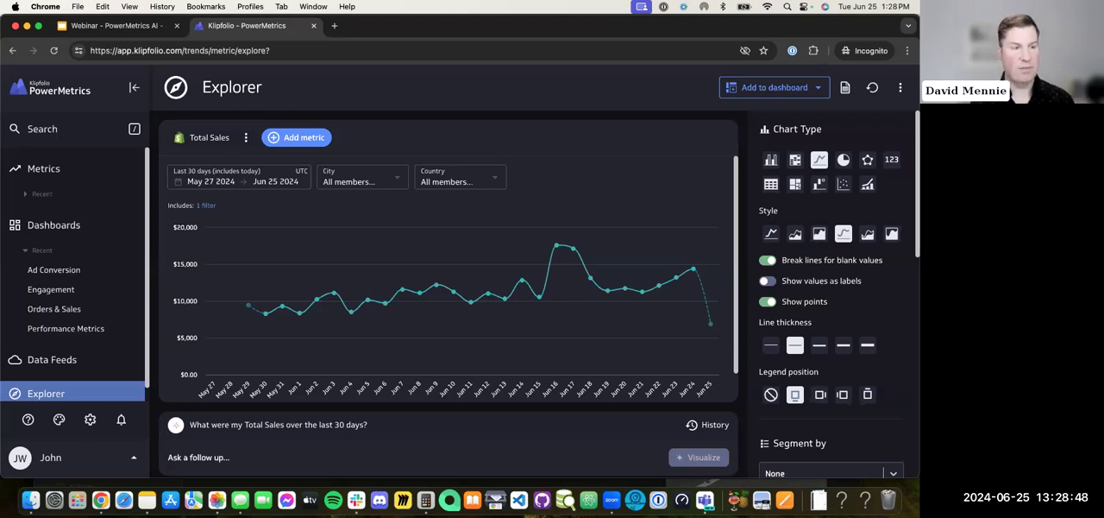
mouse_move(309, 372)
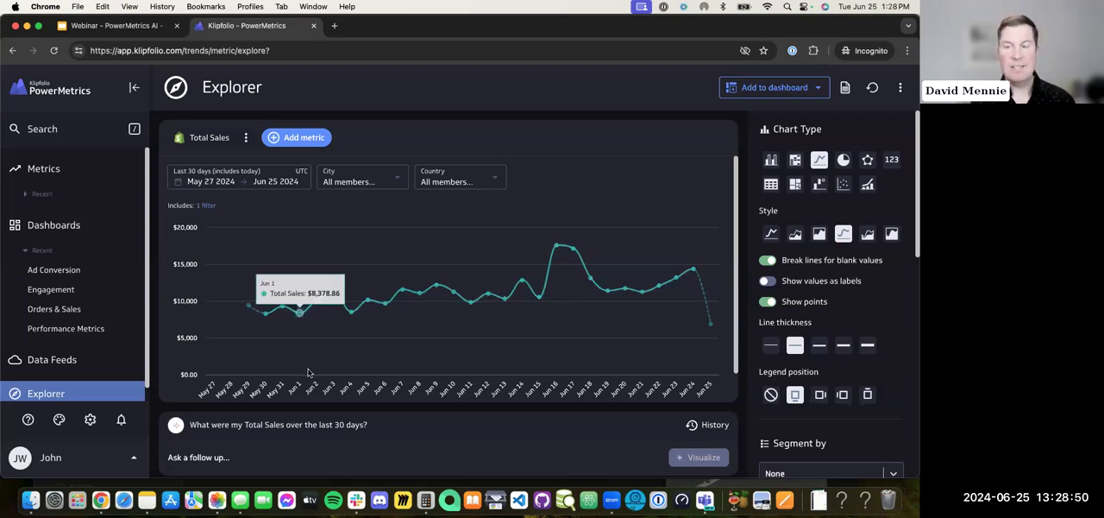
Step: Search the account's metrics and dashboards for "sales" and view the Net Sales metric from the results
click(134, 130)
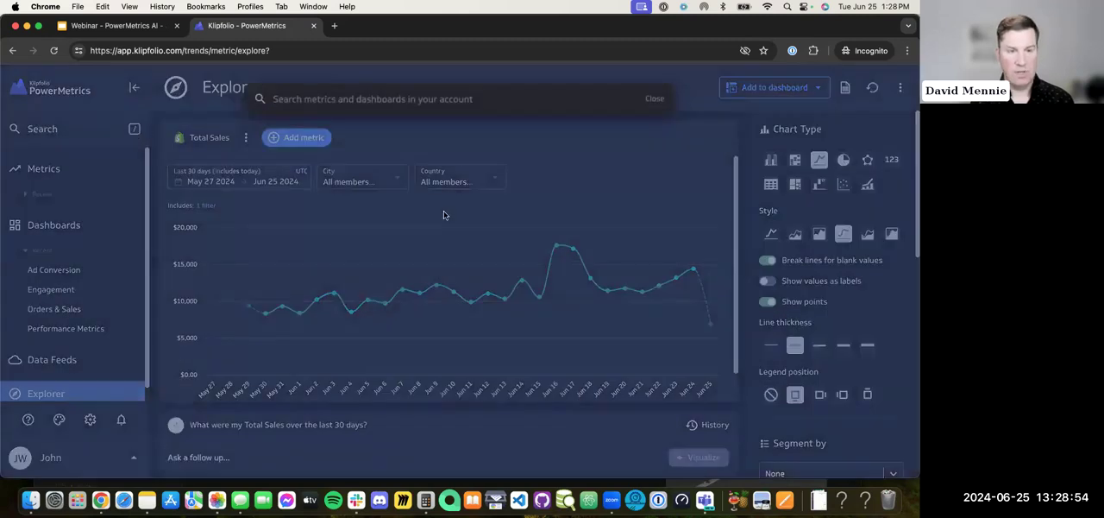
text(sales)
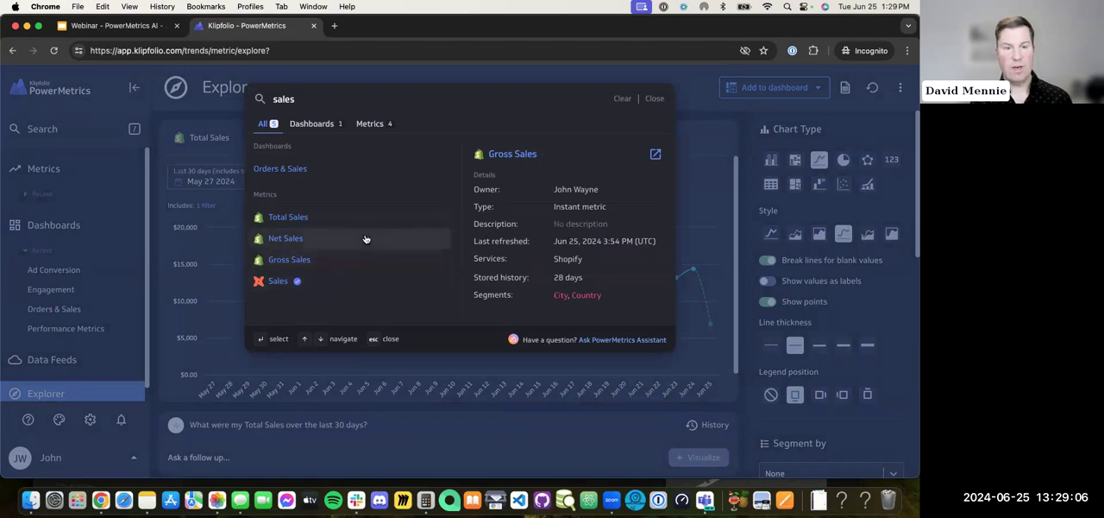
click(324, 124)
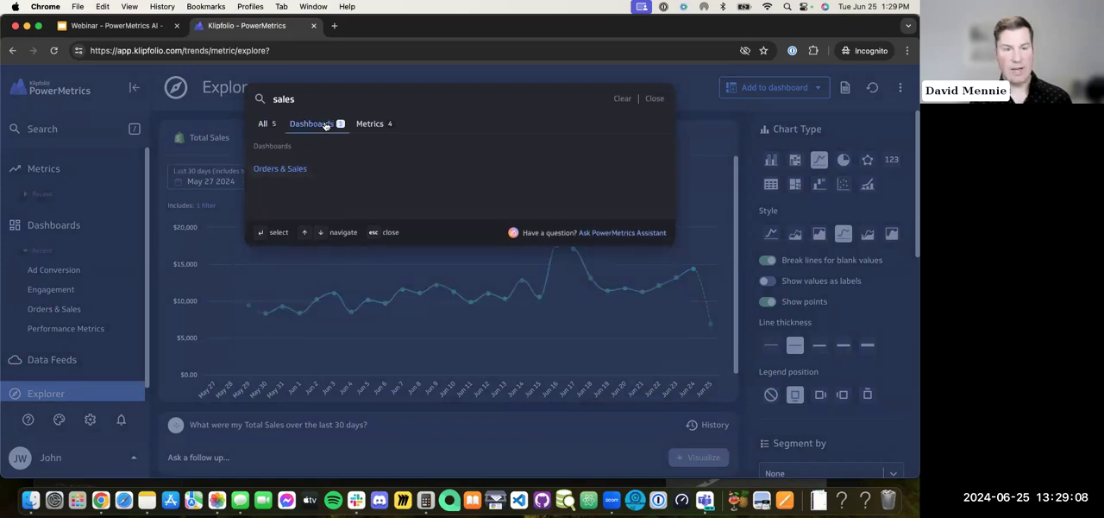
click(267, 124)
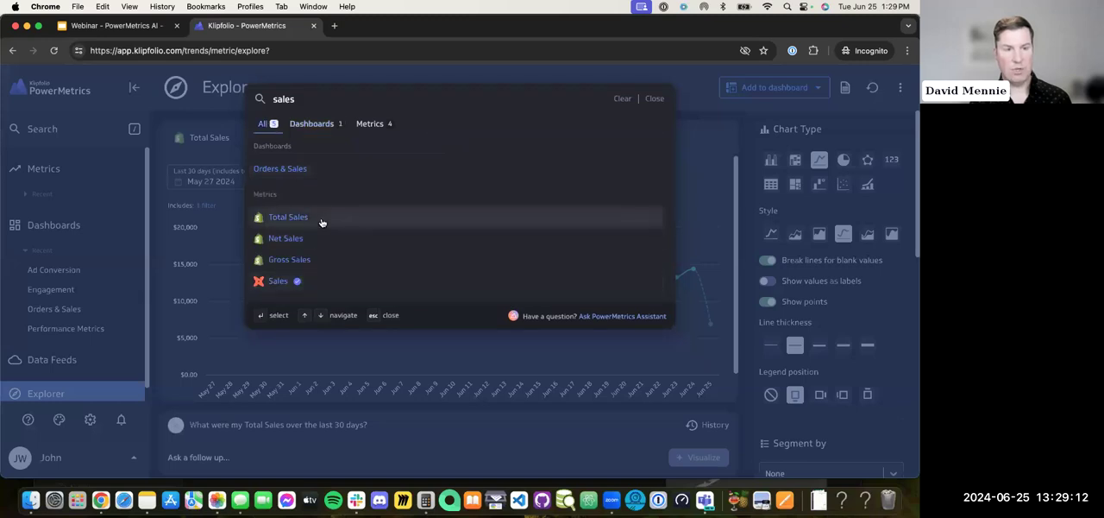
mouse_move(320, 223)
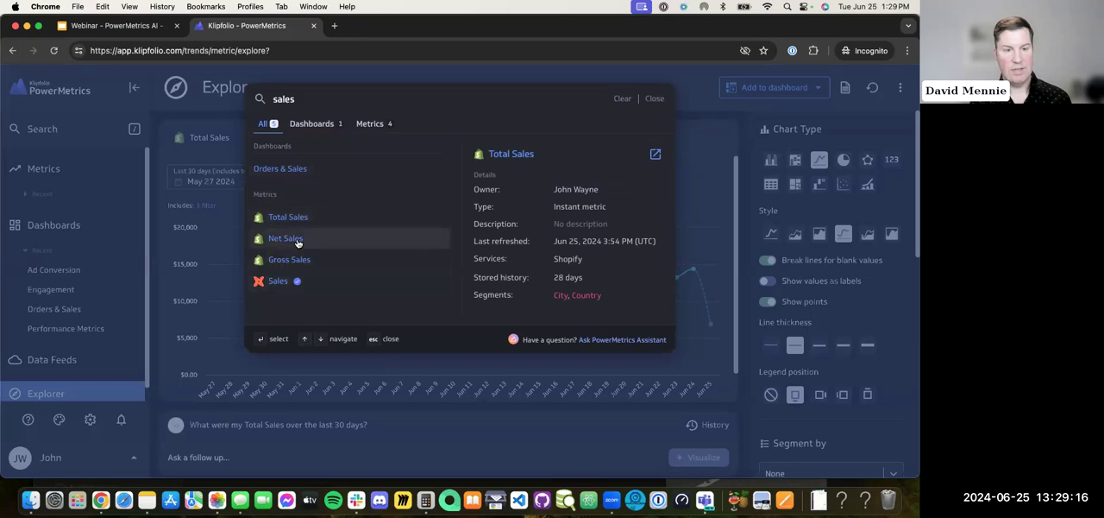
click(297, 241)
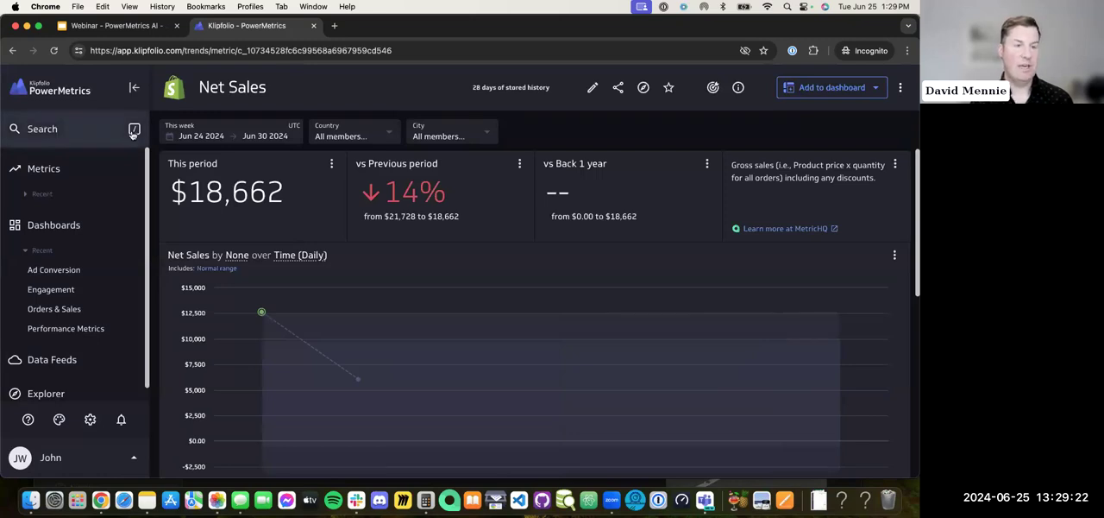
click(133, 131)
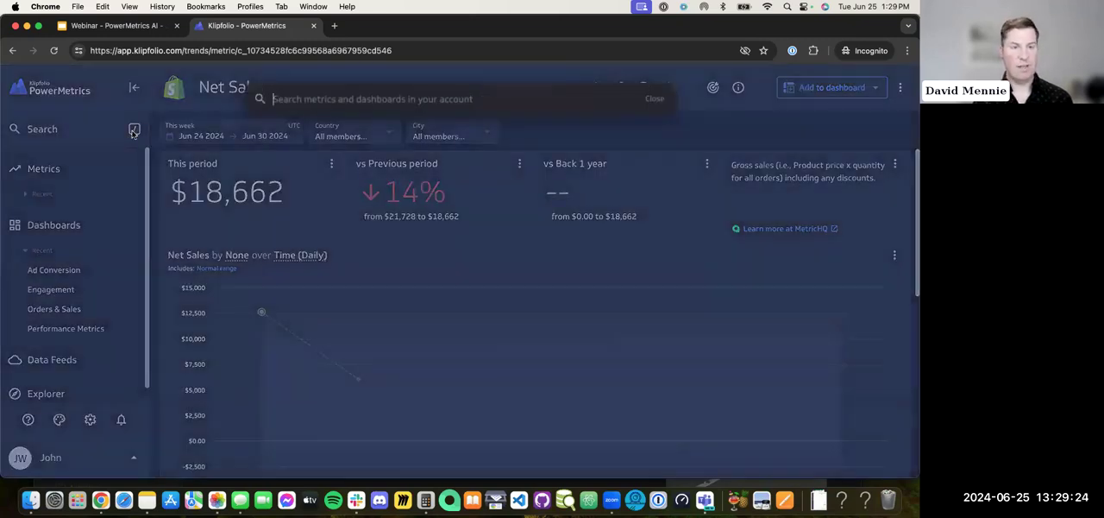
click(303, 80)
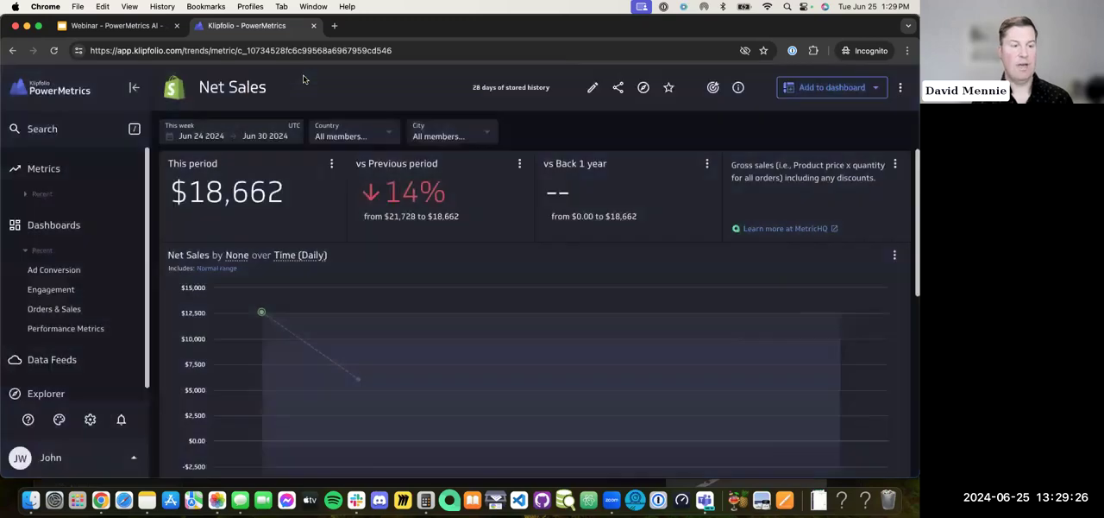
Step: Go back to Explorer and reset the prompt history of the Total Sales visualization
click(79, 393)
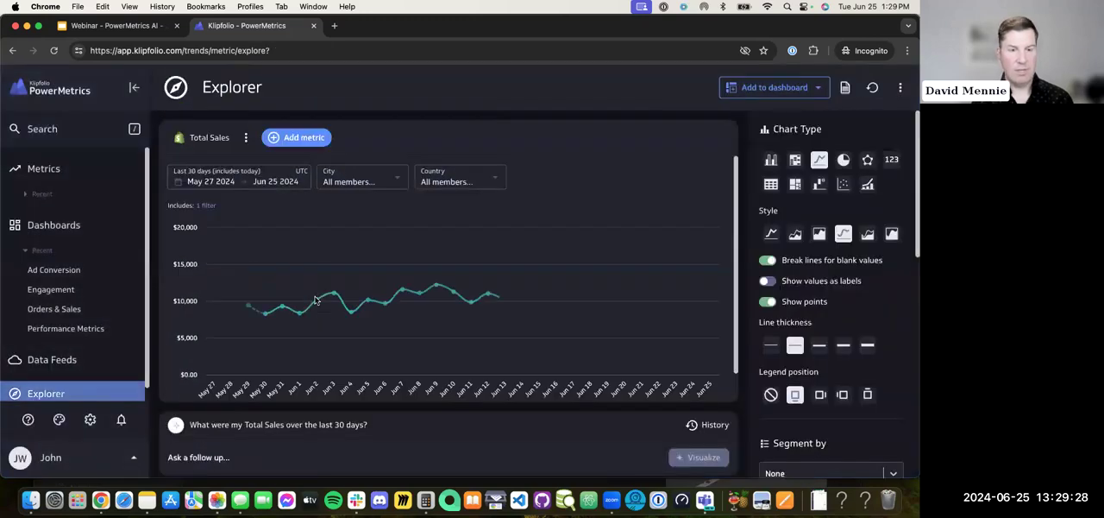
click(714, 426)
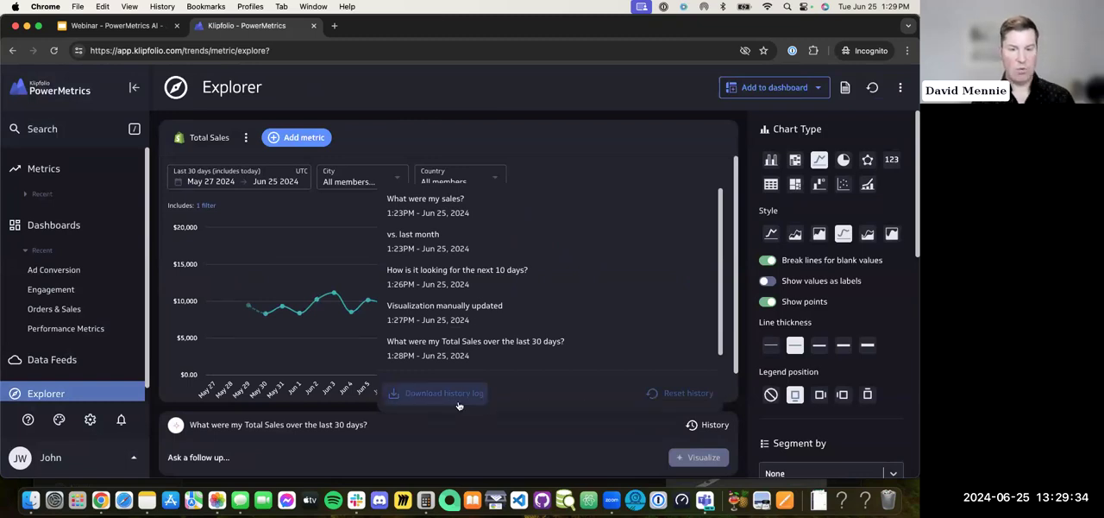
click(680, 393)
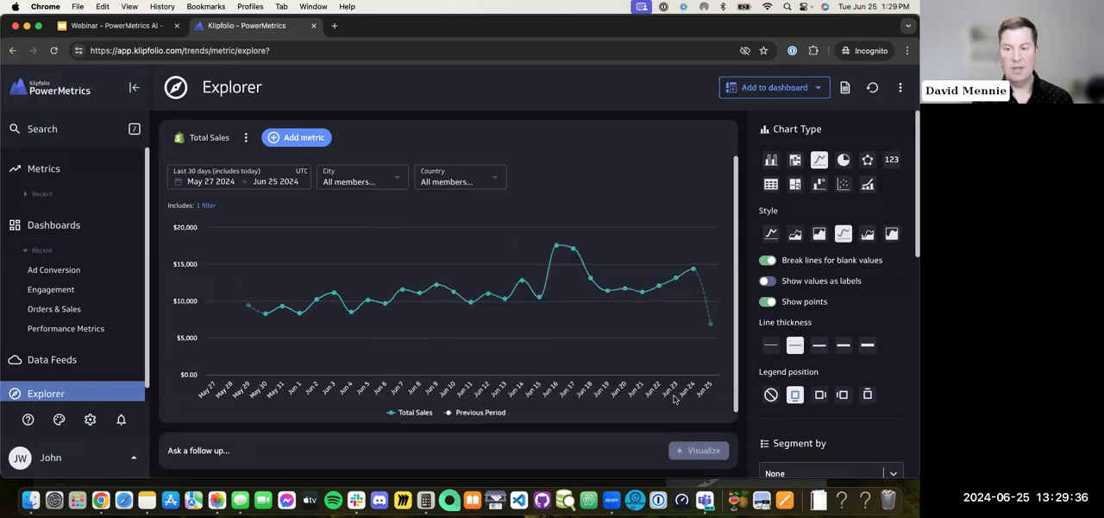
scroll(675, 400, down, 1)
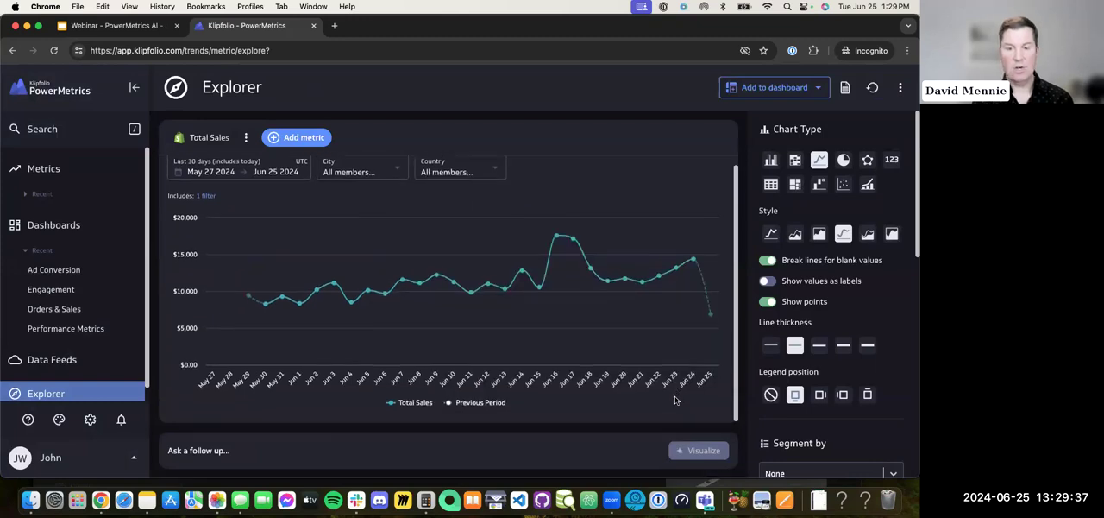
Step: Reset Explorer to a blank state and run the example prompt "Show me Net Sales by Country over the last 30 days"
click(872, 87)
click(636, 307)
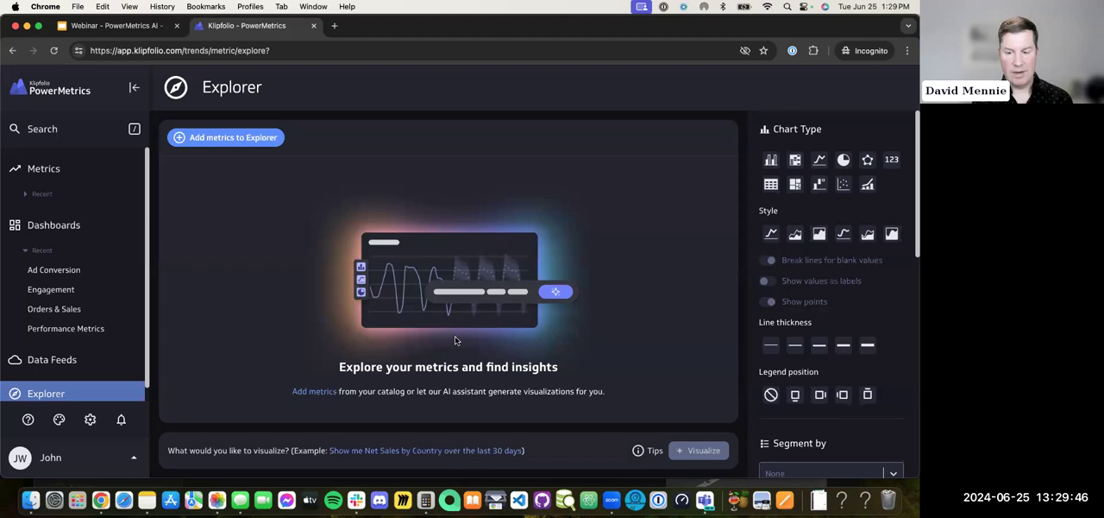
click(405, 450)
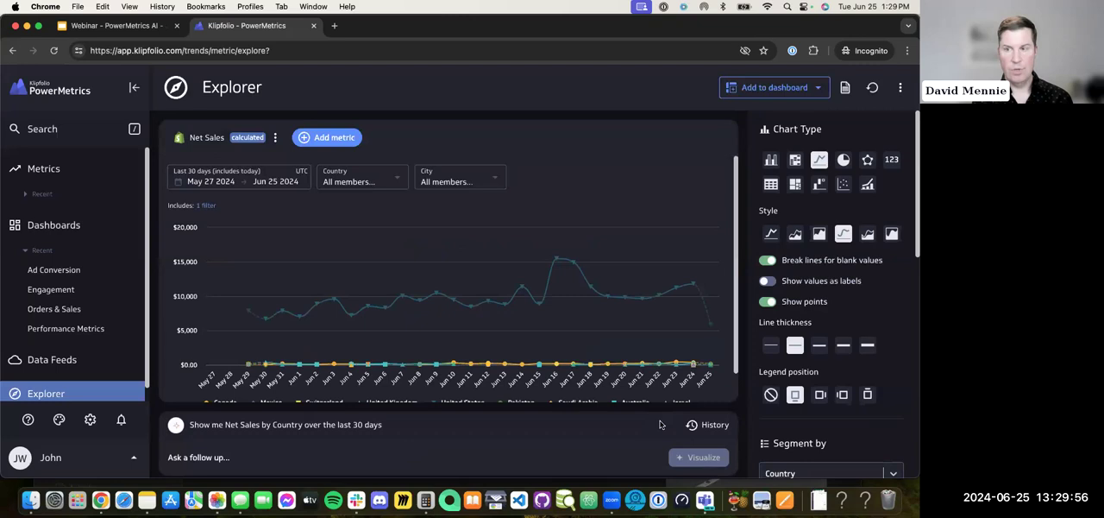
Step: Switch to the PowerMetrics AI webinar in Google Slides, start the slideshow and advance to the "Discussion: Security and Accuracy" slide
click(642, 7)
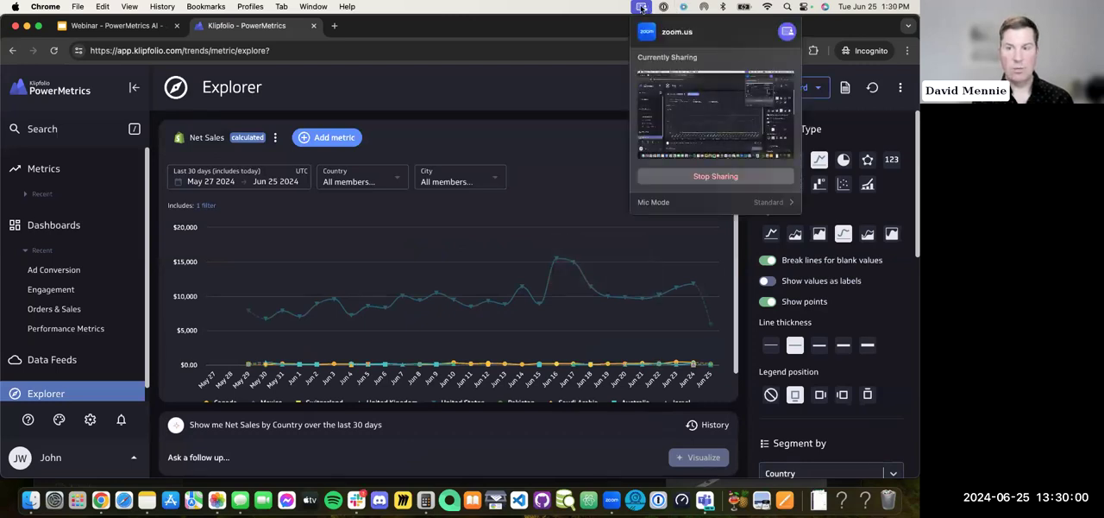
click(104, 30)
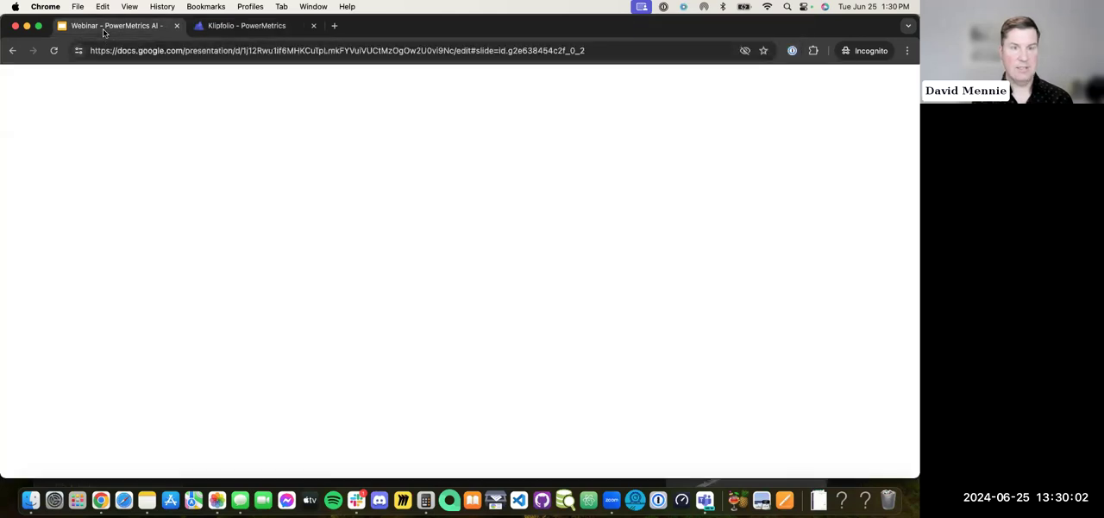
click(778, 84)
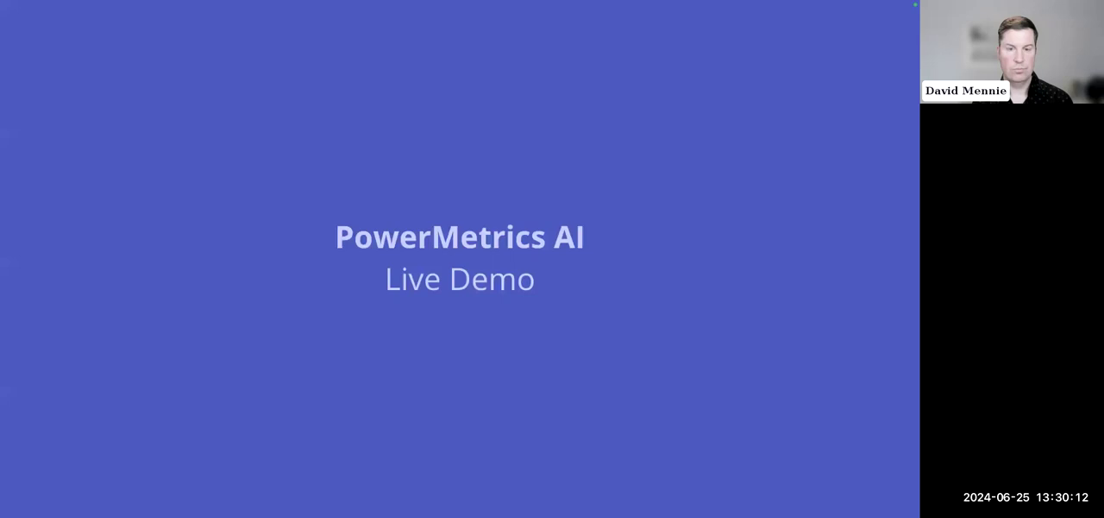
key(Right)
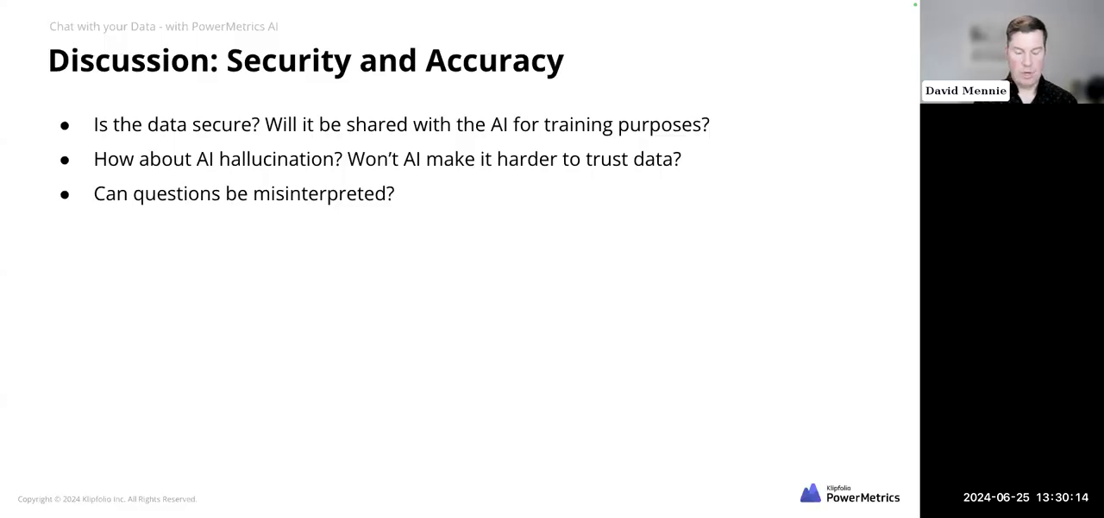